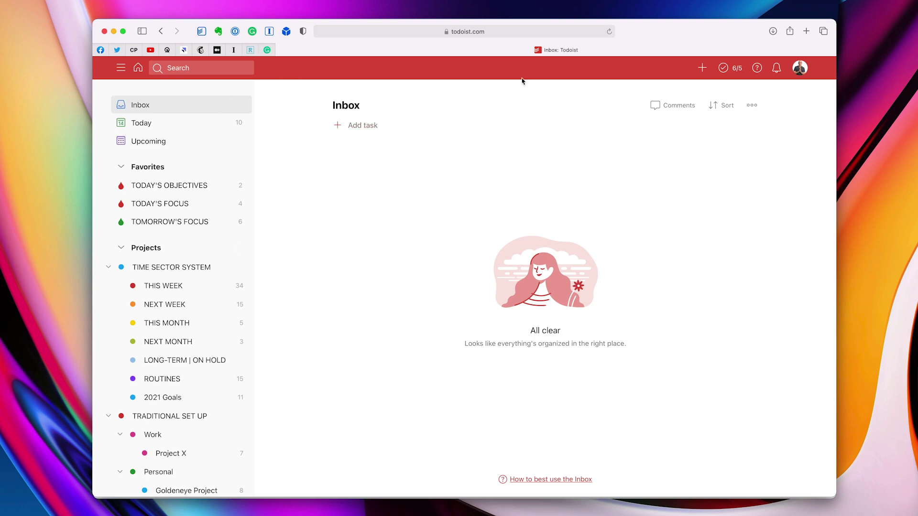
# - Open the Guardian's UK news page in Safari, then summon Todoist's Quick Add panel and cancel it
pyautogui.click(536, 32)
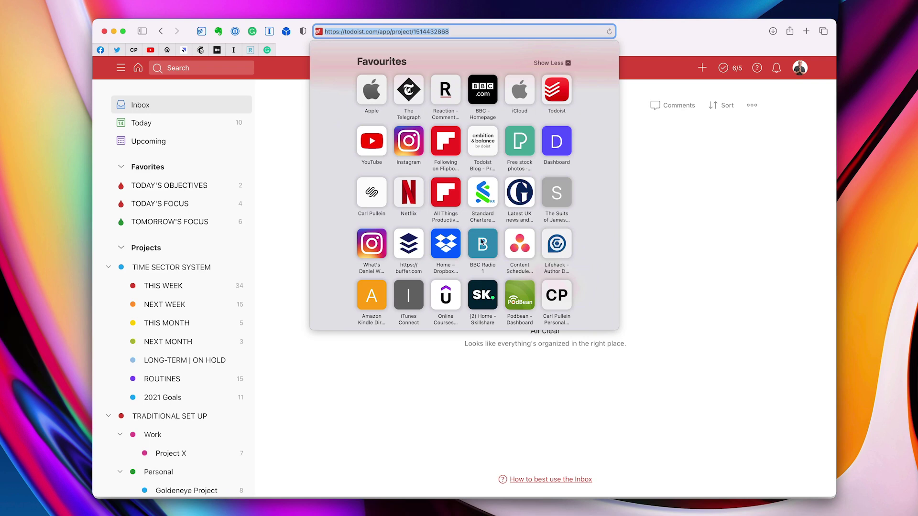
pyautogui.click(515, 198)
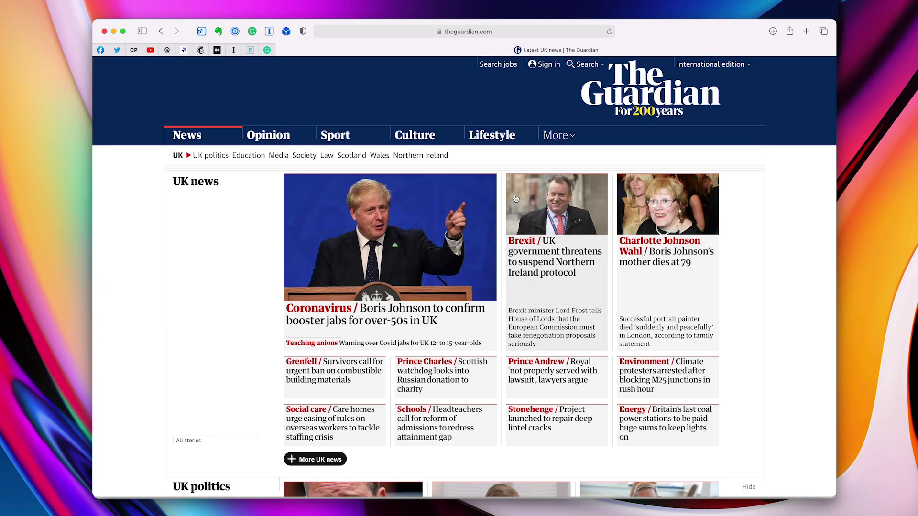
pyautogui.hotkey('ctrl', 'space')
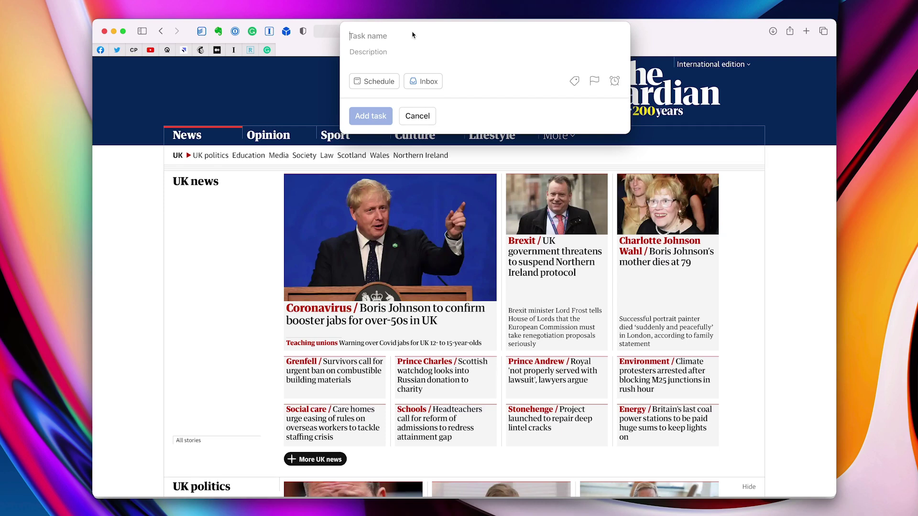
pyautogui.click(417, 116)
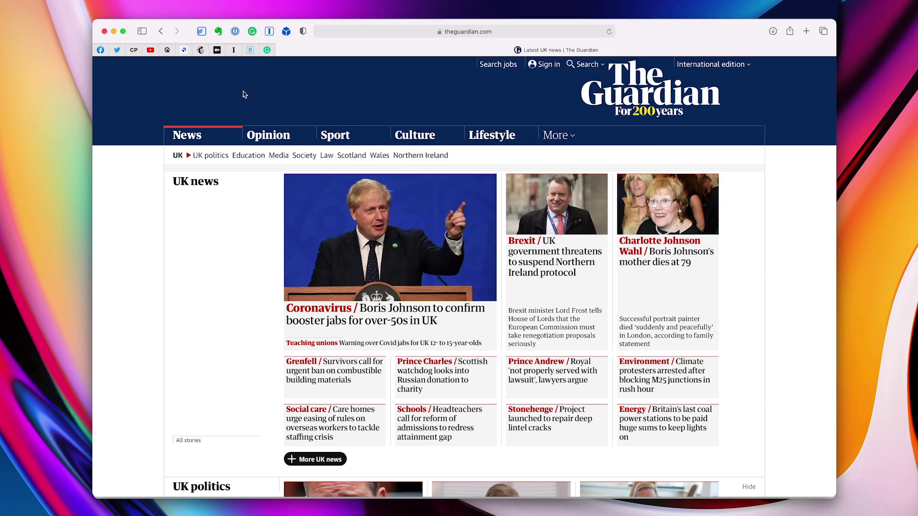
# - Open Todoist from Safari favourites and view the Advanced settings' global keyboard shortcuts
pyautogui.click(572, 31)
pyautogui.click(557, 89)
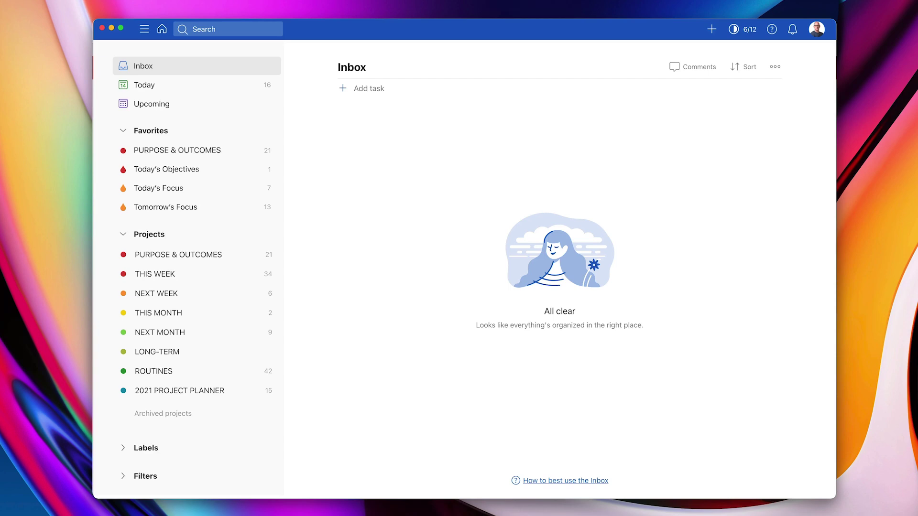
pyautogui.press('super+comma')
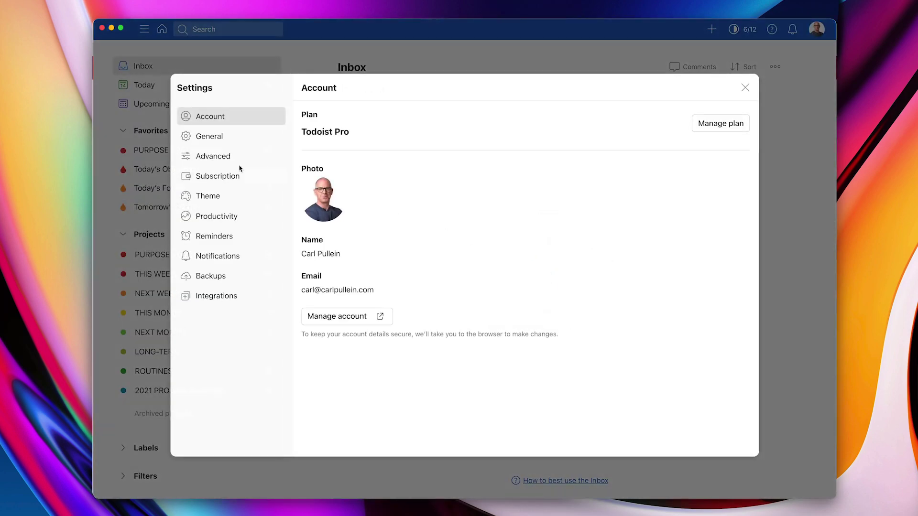
pyautogui.click(223, 158)
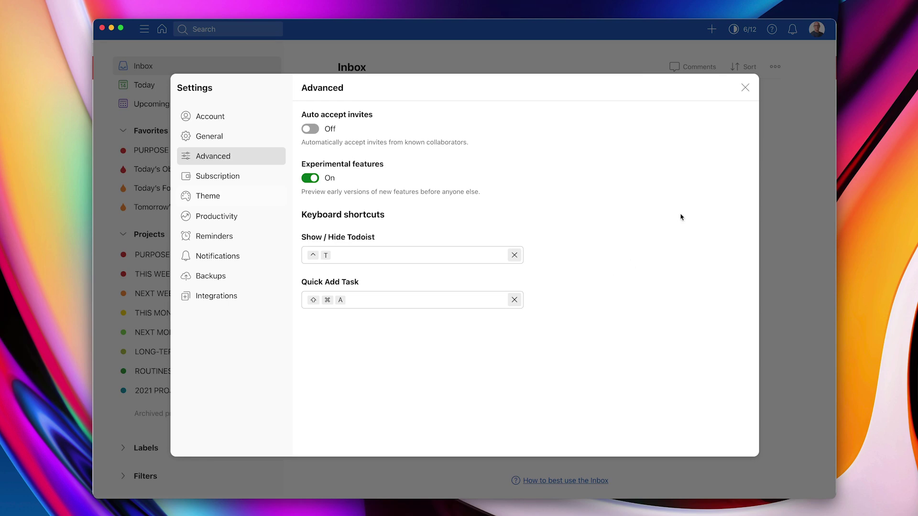
# - Close Settings, then open the Quick Add form with Q and cancel it unsaved
pyautogui.click(744, 87)
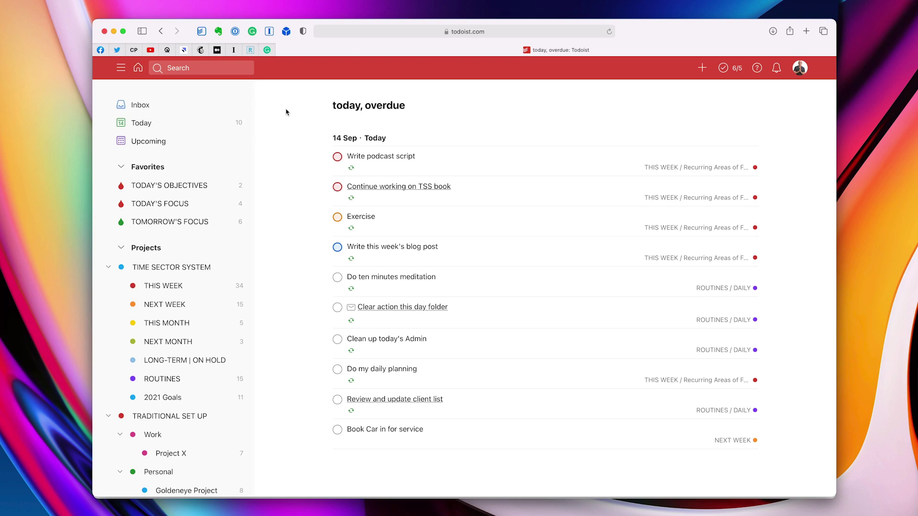
pyautogui.press('q')
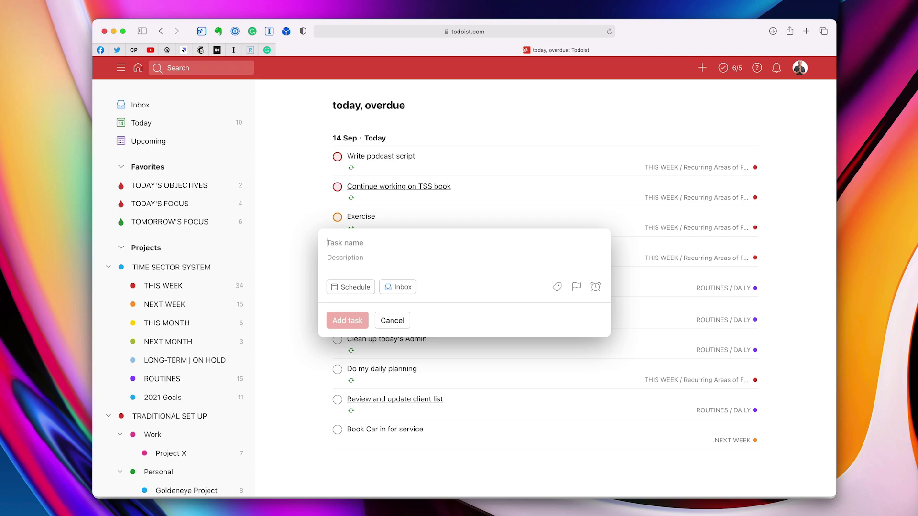
pyautogui.click(393, 321)
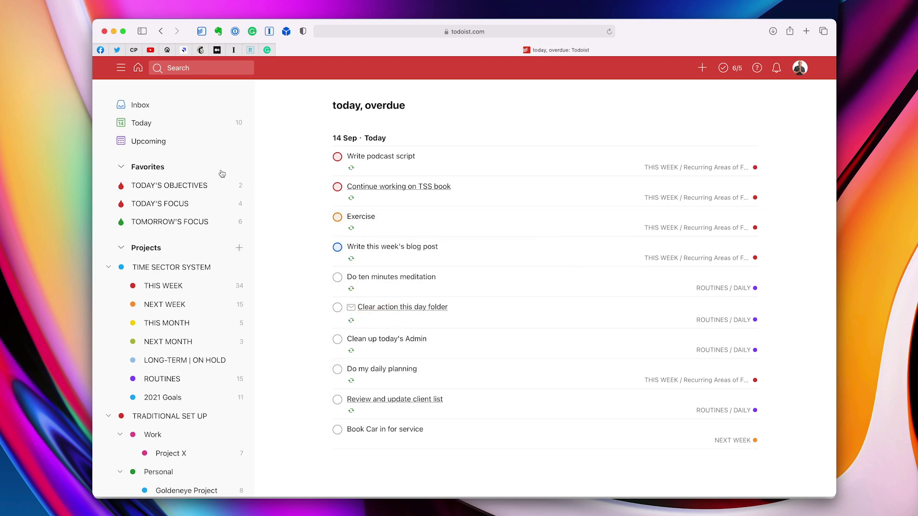
# - From the Inbox, open the header + task form and cancel without adding a task
pyautogui.click(137, 106)
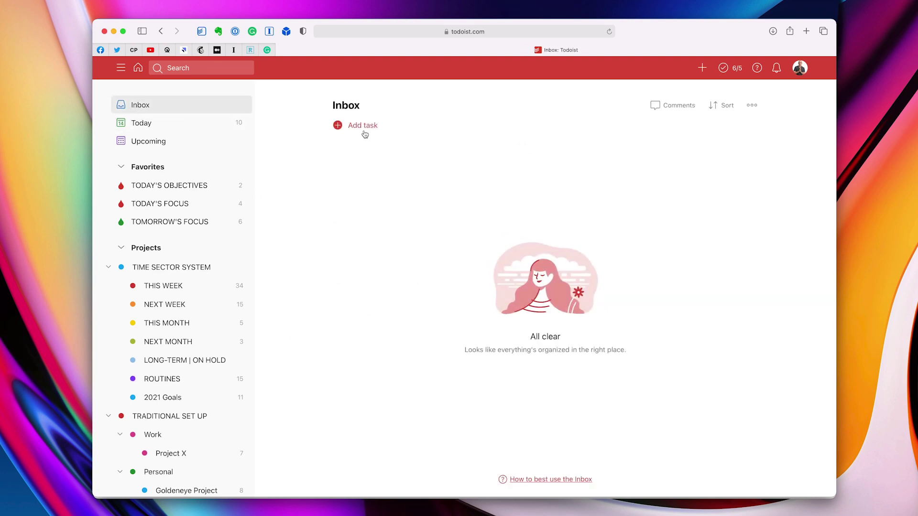
pyautogui.click(702, 68)
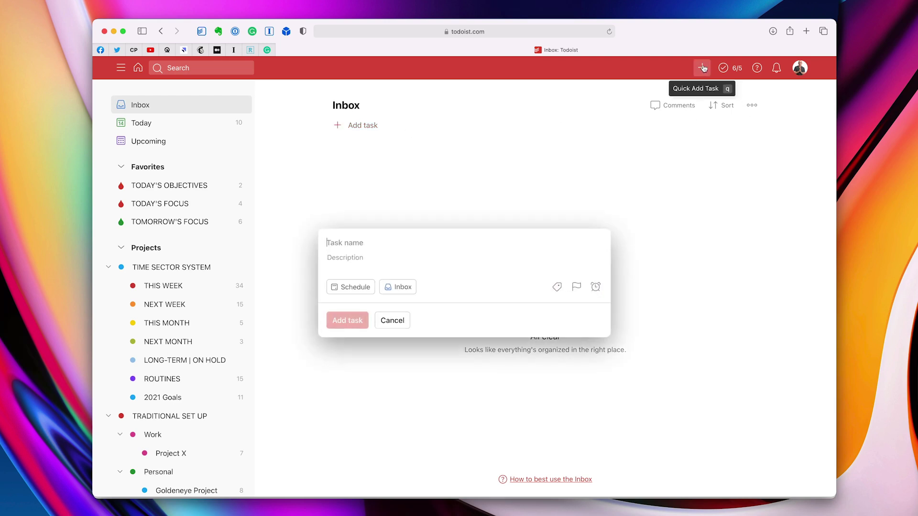
pyautogui.click(384, 329)
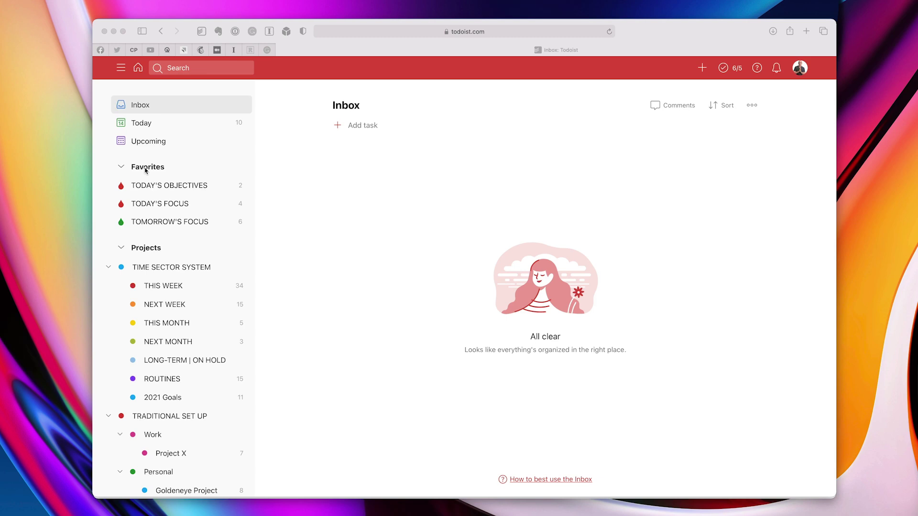
# - Switch between TODAY'S OBJECTIVES and TODAY'S FOCUS, ending on TODAY'S FOCUS grouped by Priority 1–3
pyautogui.click(164, 188)
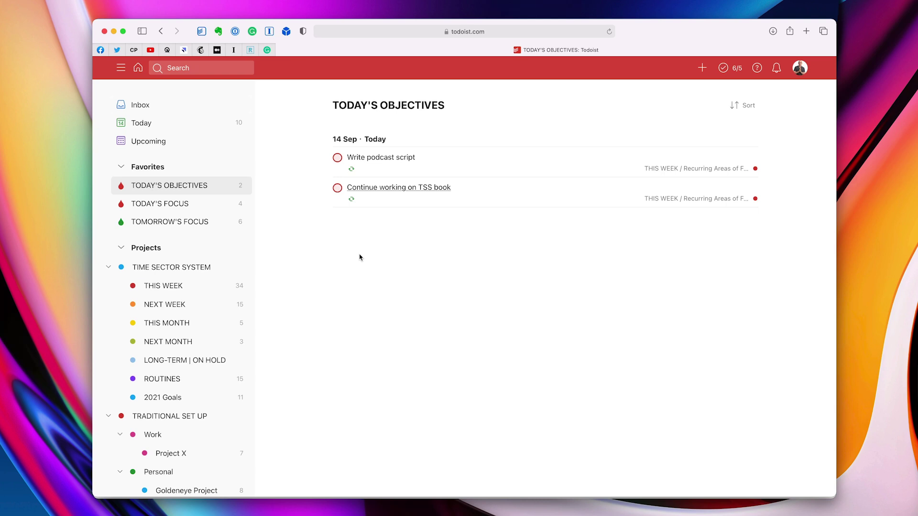
pyautogui.click(185, 205)
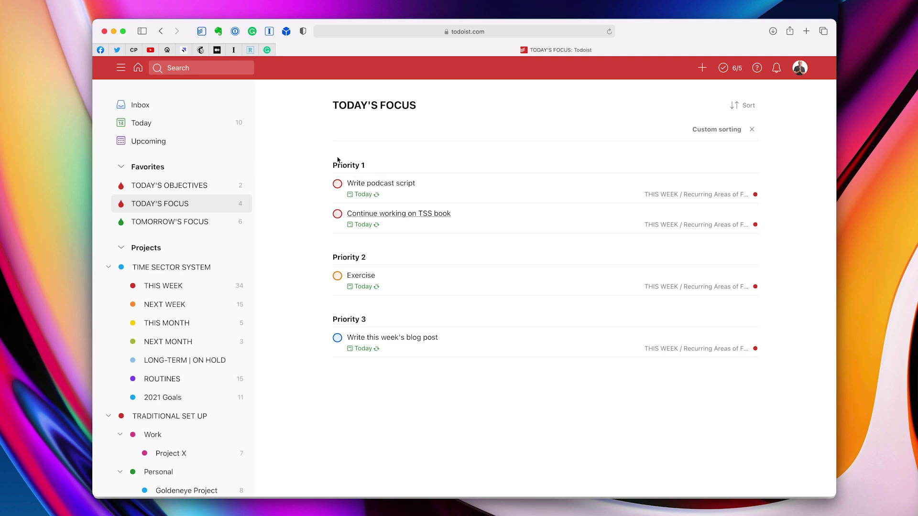
pyautogui.click(175, 189)
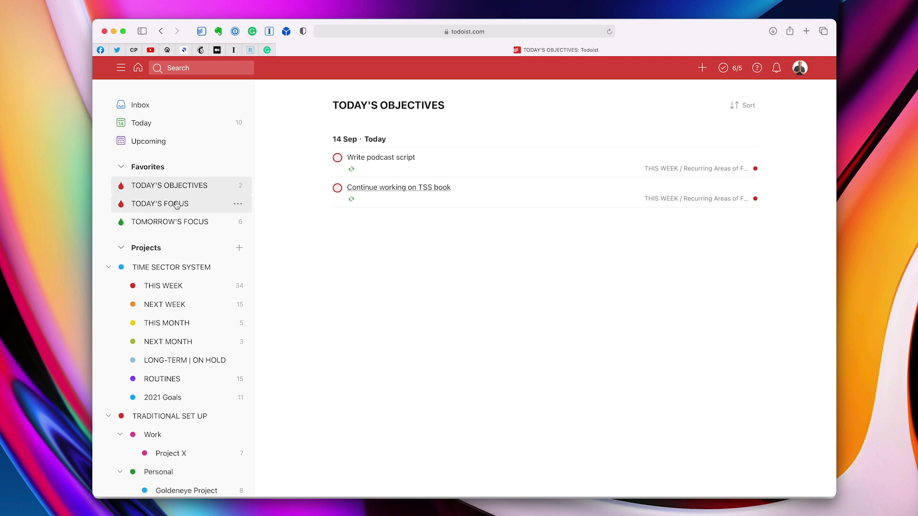
pyautogui.click(177, 204)
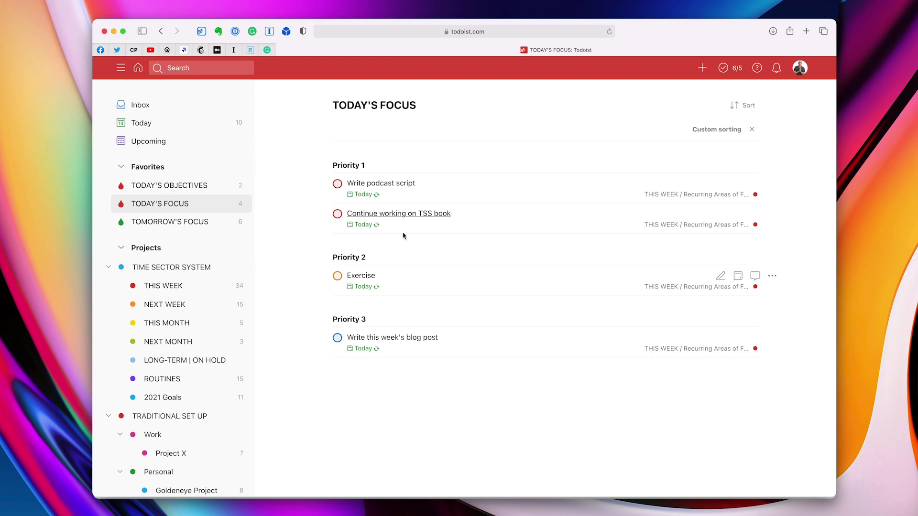
# - Review Today's priority groups, then show TOMORROW'S FOCUS with tasks for 14 and 15 Sep
pyautogui.click(177, 123)
pyautogui.scroll(-2, 442, 320)
pyautogui.scroll(-5, 442, 320)
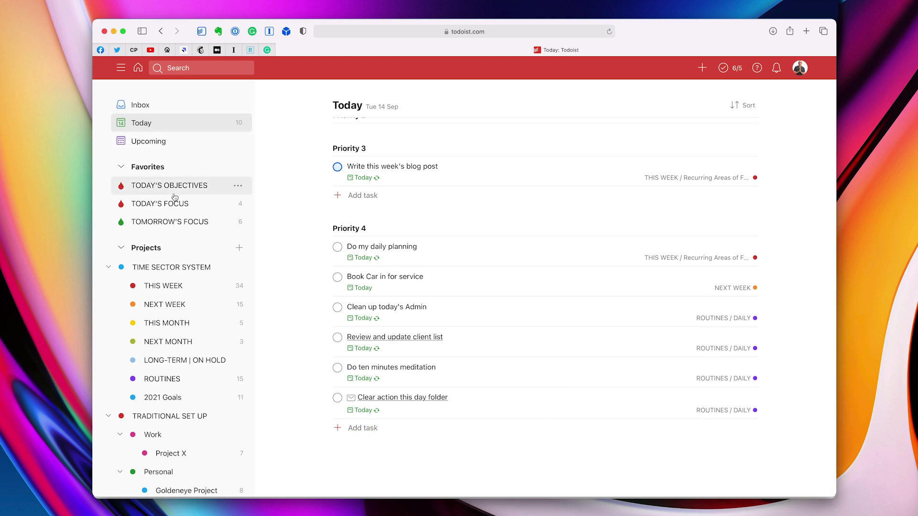
pyautogui.click(176, 228)
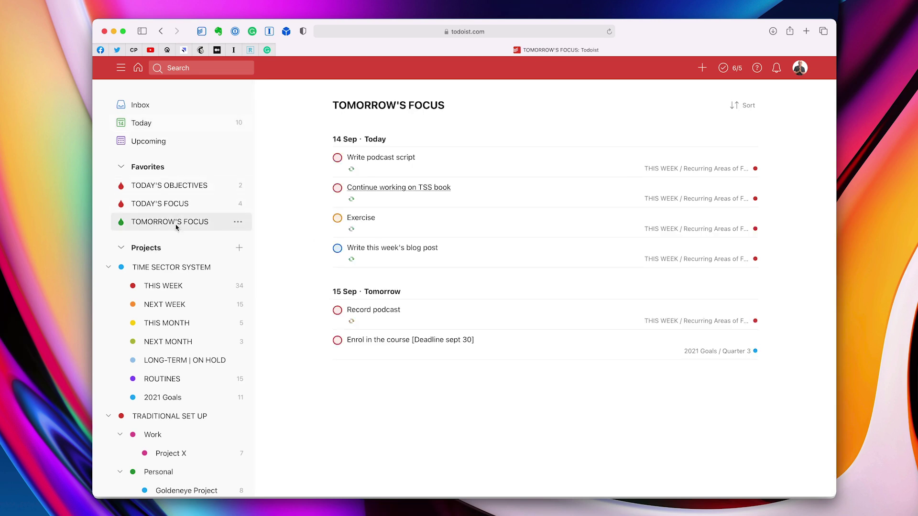
# - Open Upcoming, jump ahead to tomorrow, 15 Sep, then scroll back to today
pyautogui.click(158, 142)
pyautogui.scroll(-2, 525, 347)
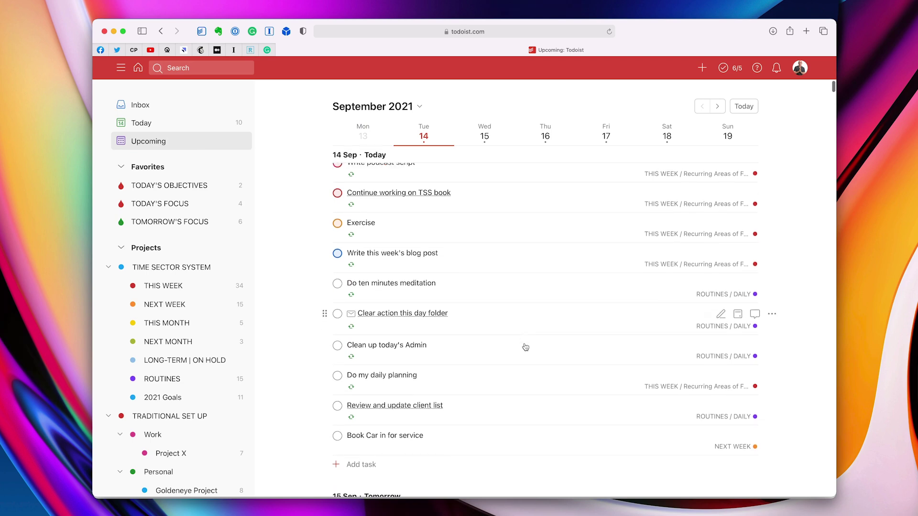
pyautogui.scroll(-3, 525, 347)
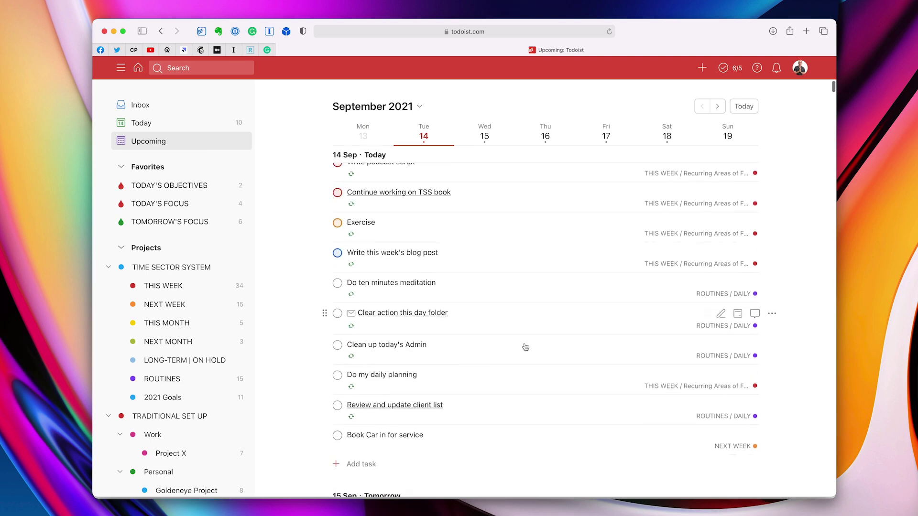
pyautogui.click(485, 132)
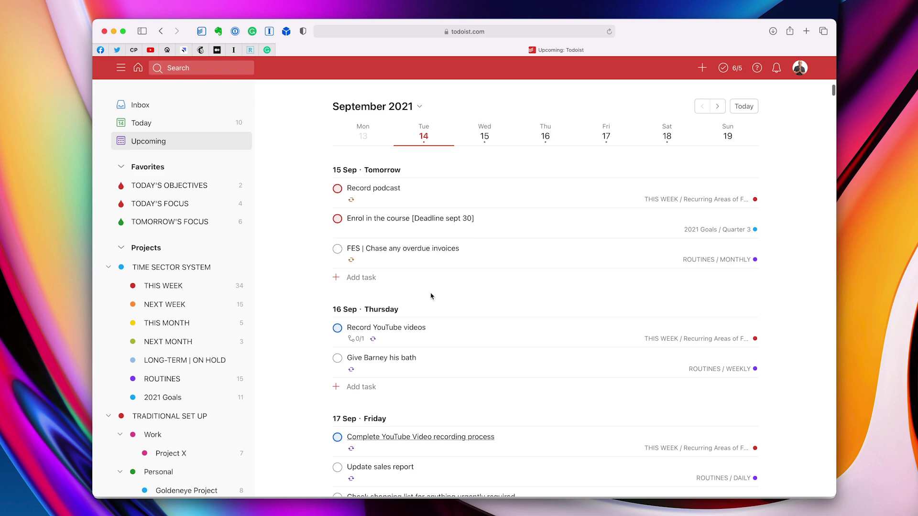
pyautogui.scroll(1, 431, 294)
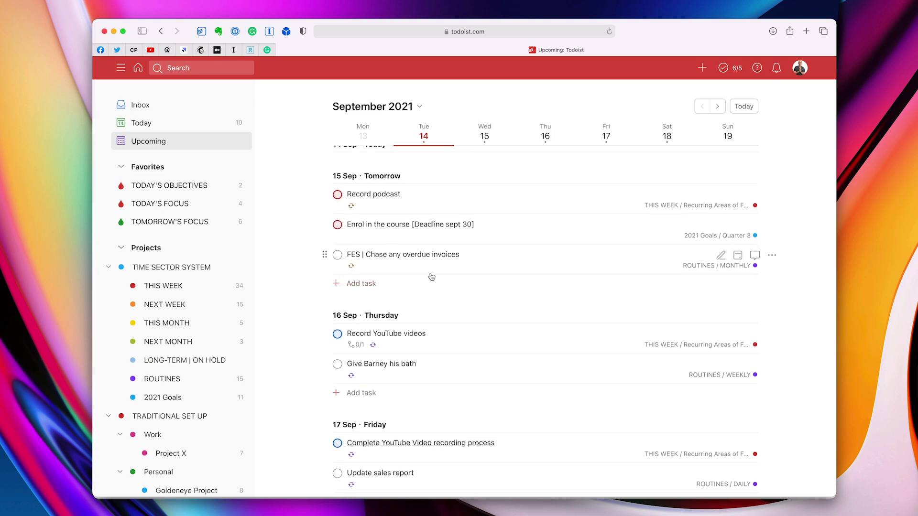
pyautogui.scroll(10, 432, 277)
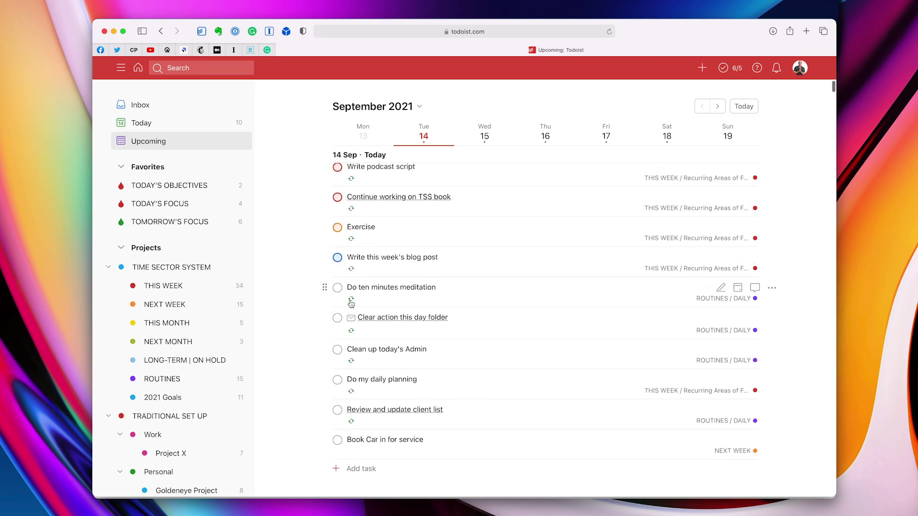
# - Complete today's meditation, Clear action this day folder, Clean up today's Admin and Do my daily planning tasks
pyautogui.moveTo(351, 303)
pyautogui.click(338, 288)
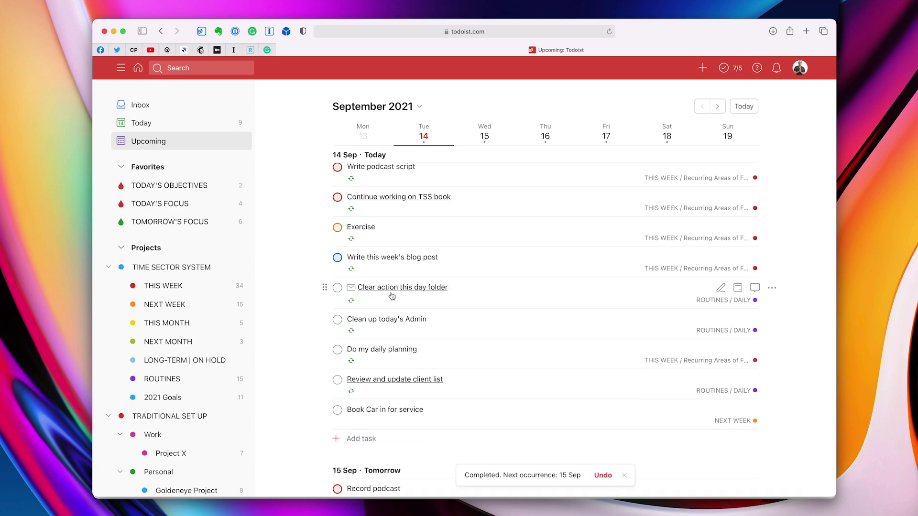
pyautogui.click(337, 288)
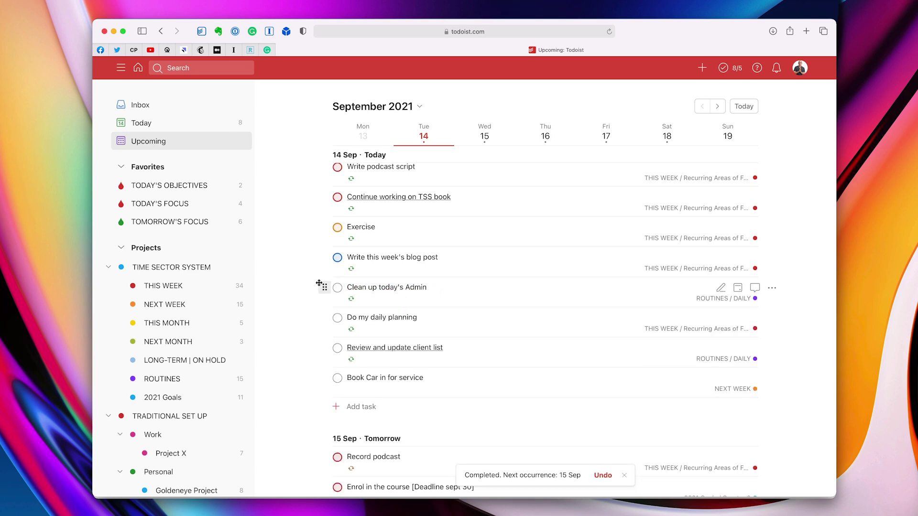
pyautogui.click(337, 289)
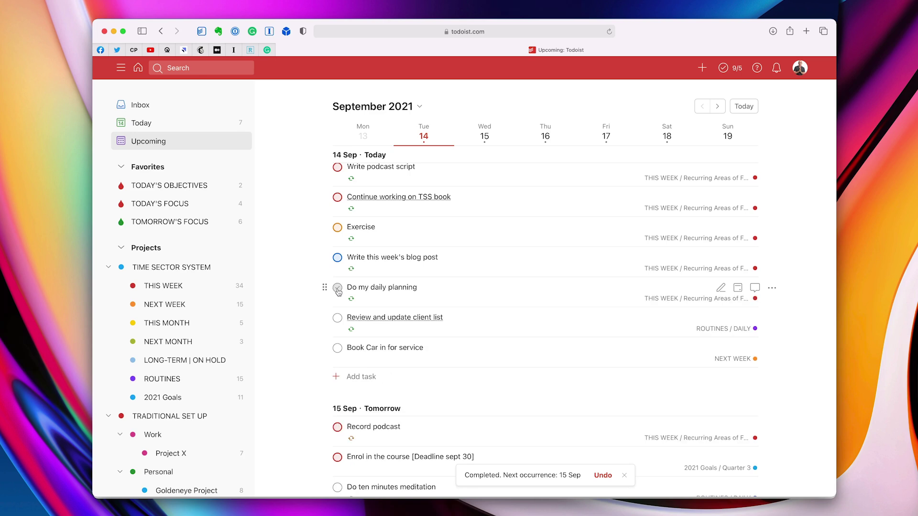
pyautogui.click(338, 289)
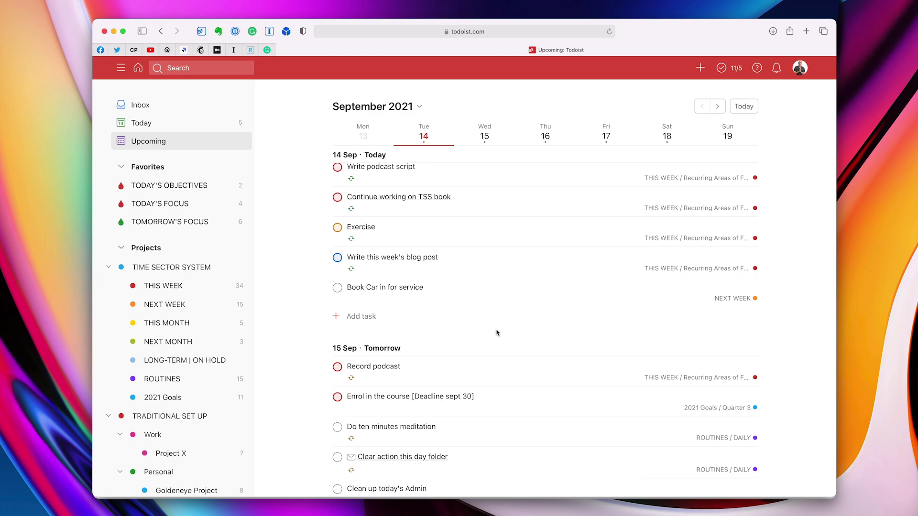
pyautogui.scroll(-5, 496, 332)
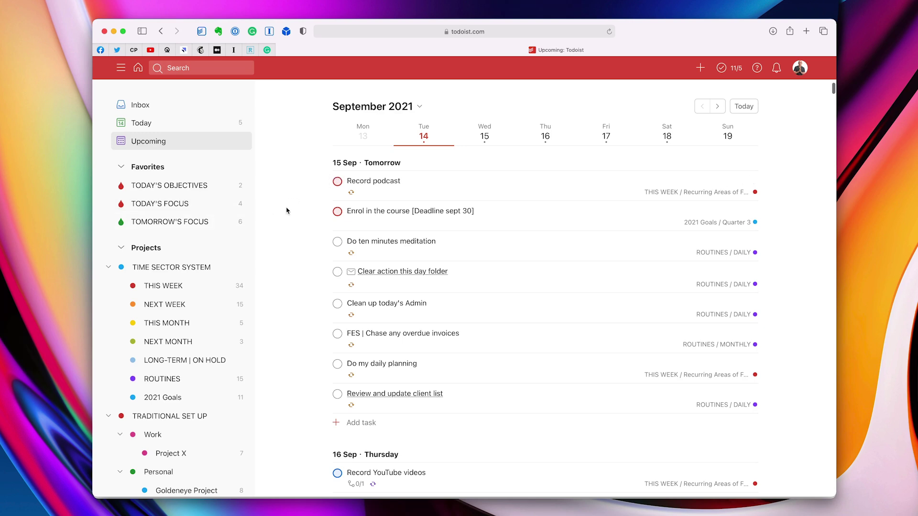
pyautogui.scroll(1, 293, 216)
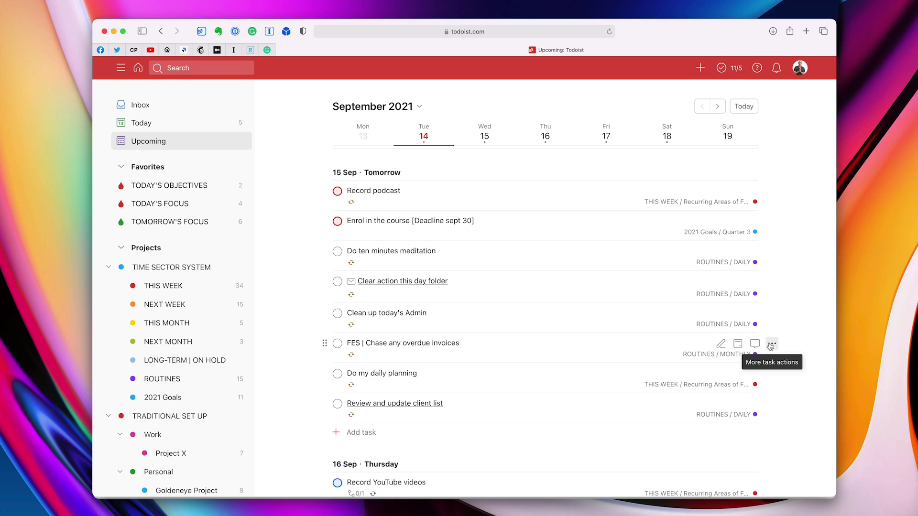
pyautogui.click(770, 345)
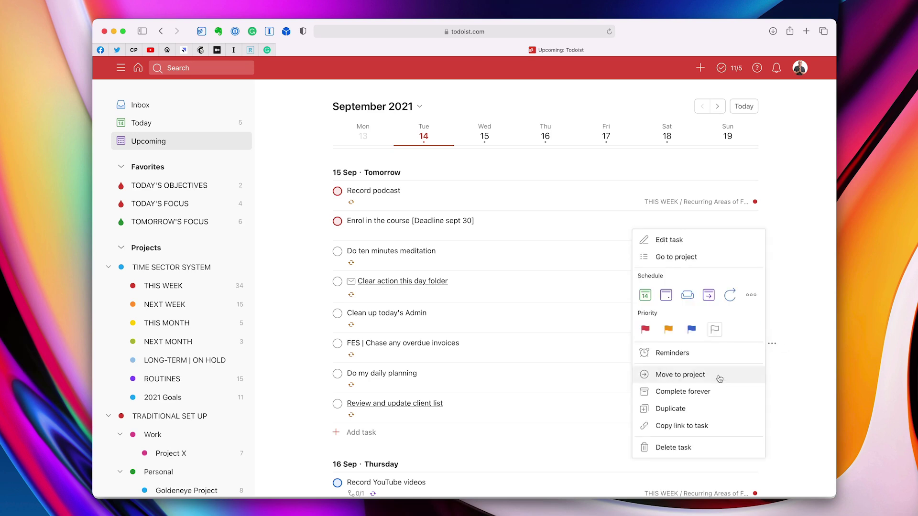
pyautogui.click(814, 331)
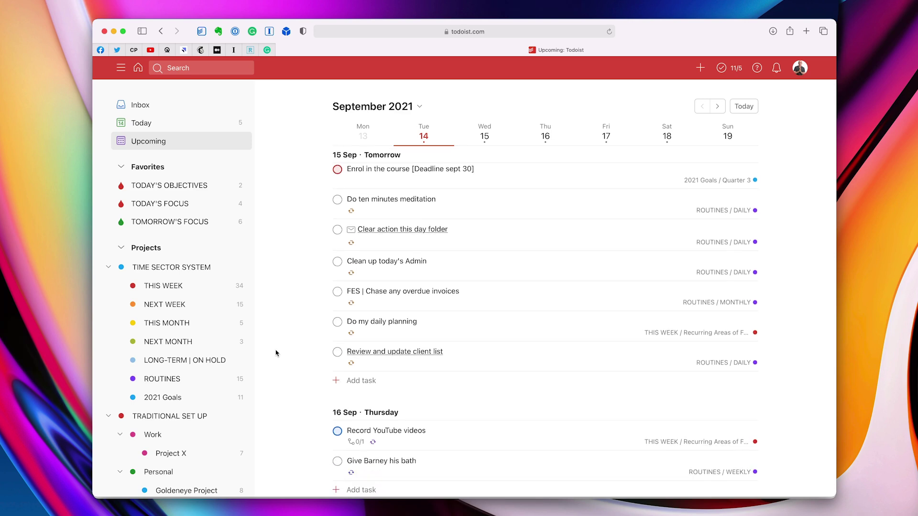
pyautogui.scroll(-5, 276, 351)
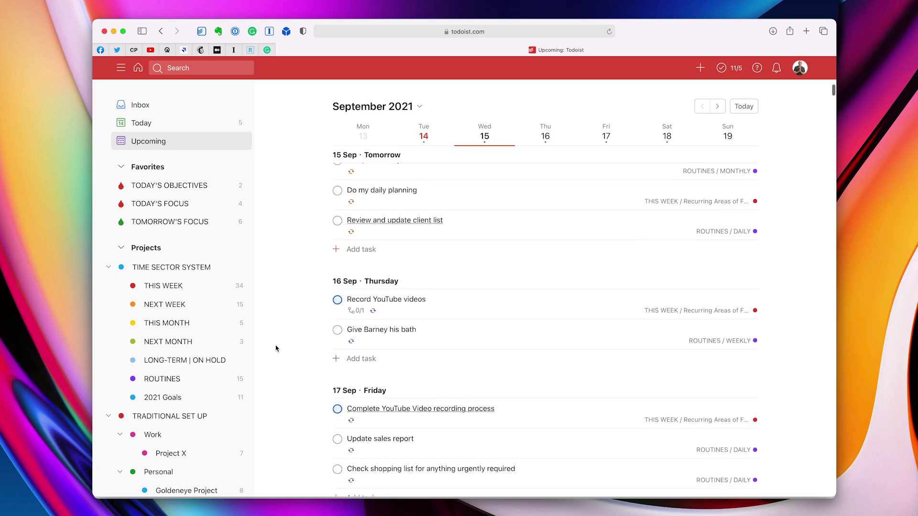
pyautogui.scroll(-3, 275, 348)
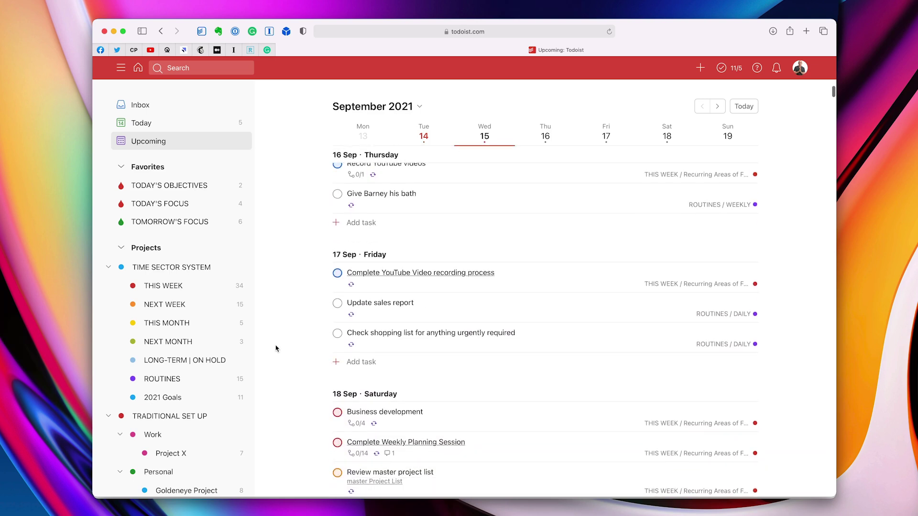
pyautogui.scroll(6, 275, 348)
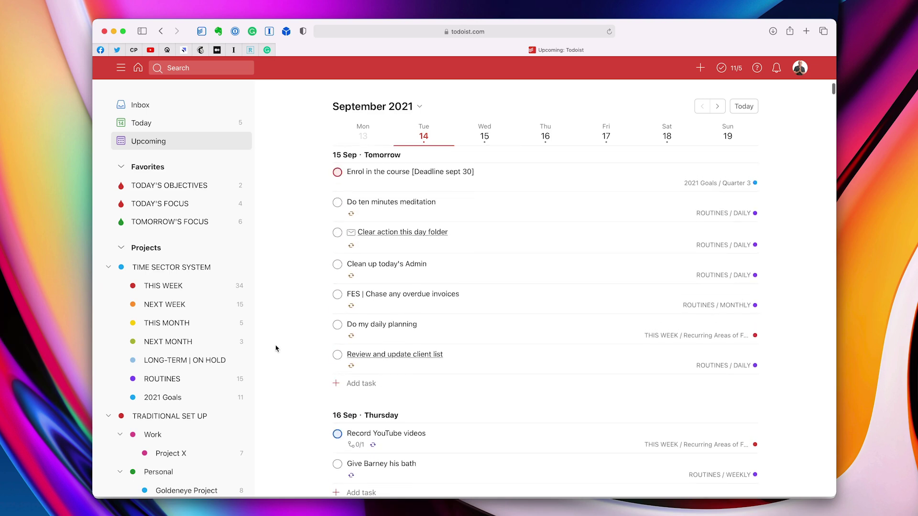
pyautogui.scroll(1, 275, 348)
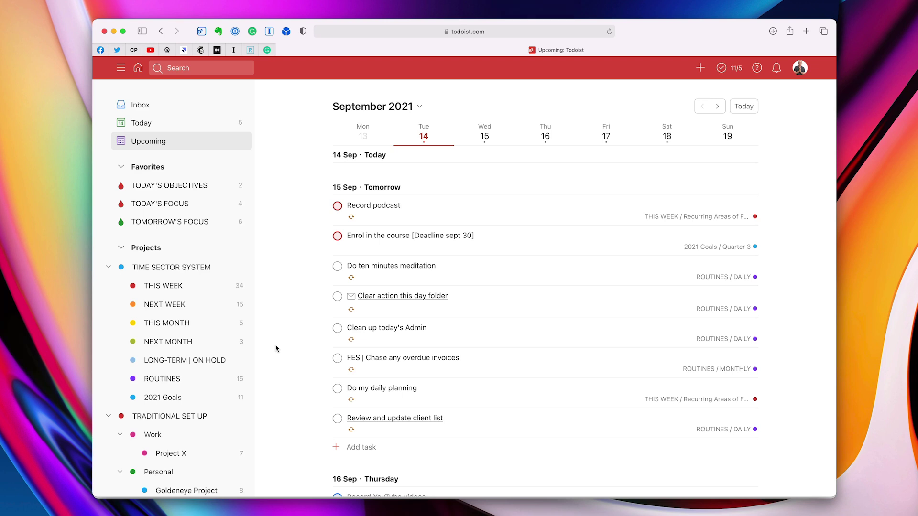
pyautogui.scroll(-1, 293, 351)
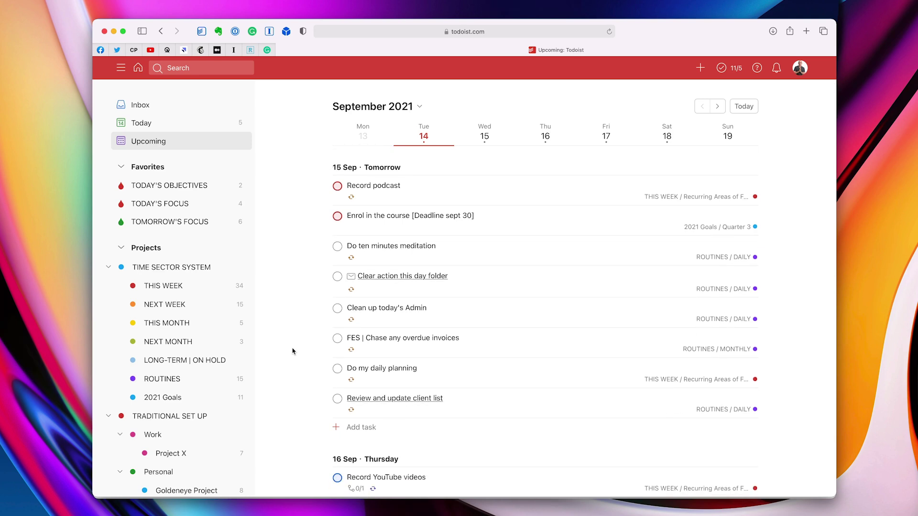
# - Show the ROUTINES project with its six DAILY and three WEEKLY recurring tasks
pyautogui.click(174, 379)
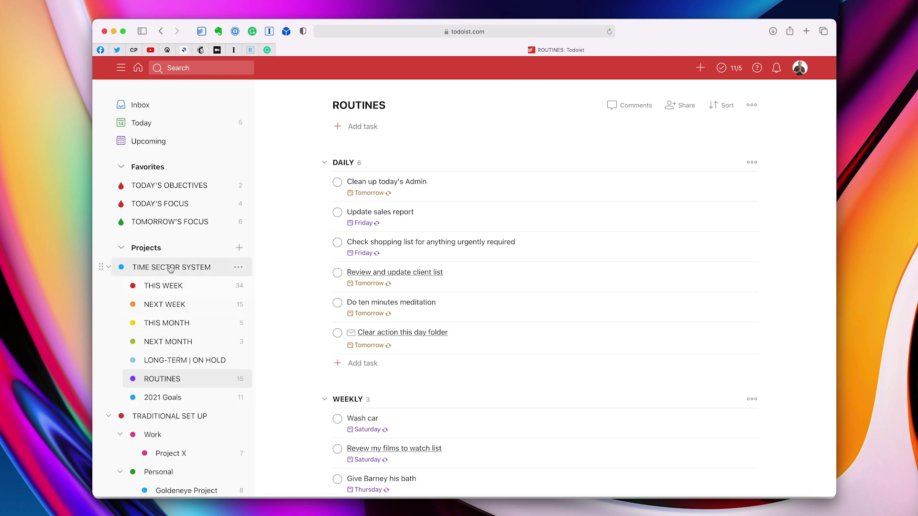
# - In THIS WEEK, expand Recurring Areas of Focus to review its tasks, then collapse it
pyautogui.click(167, 287)
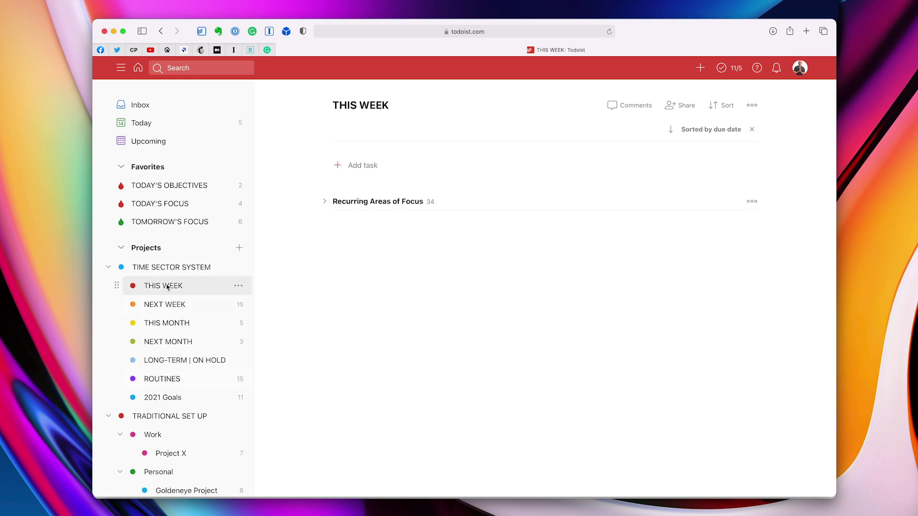
pyautogui.click(324, 202)
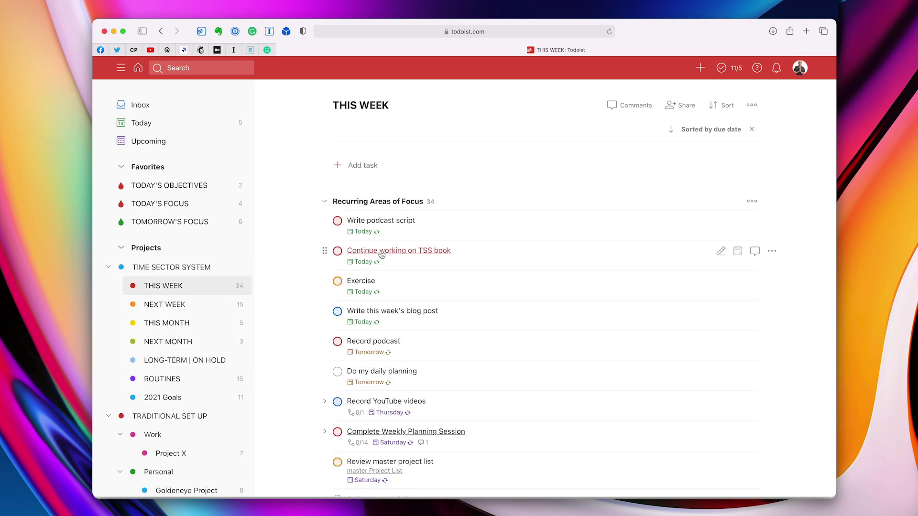
pyautogui.scroll(-2, 401, 466)
pyautogui.scroll(4, 402, 466)
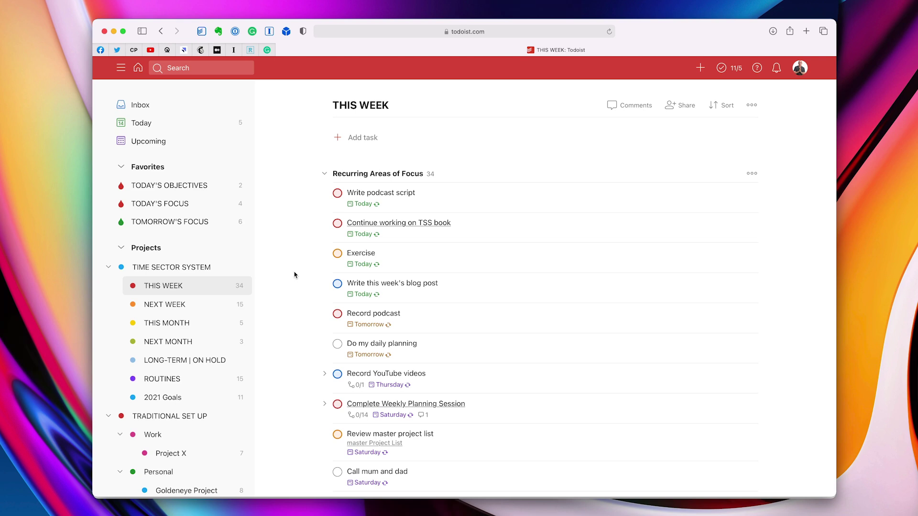
pyautogui.click(324, 174)
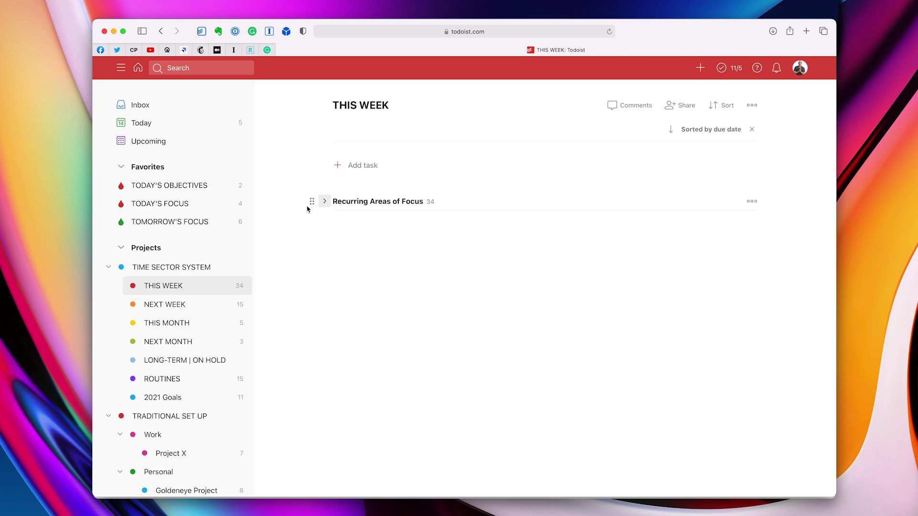
# - Open ROUTINES and browse its DAILY, WEEKLY and MONTHLY recurring task sections
pyautogui.click(169, 379)
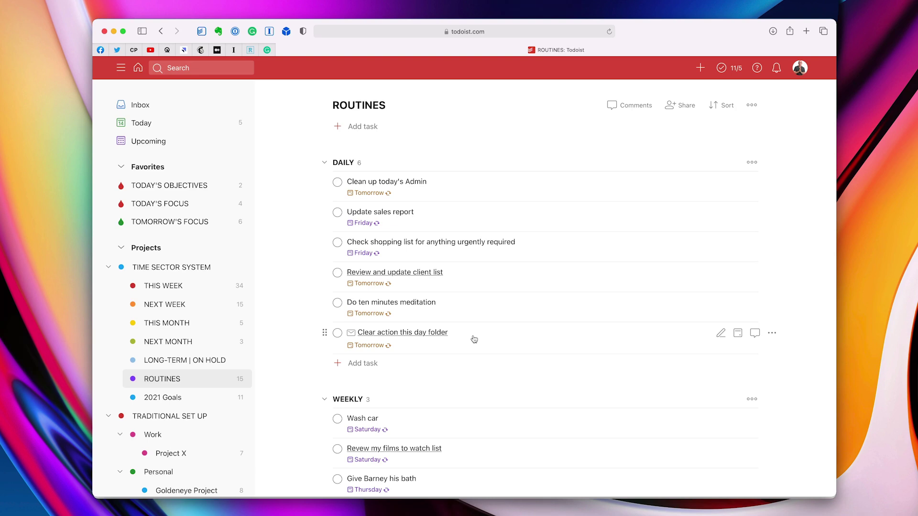
pyautogui.scroll(-6, 473, 339)
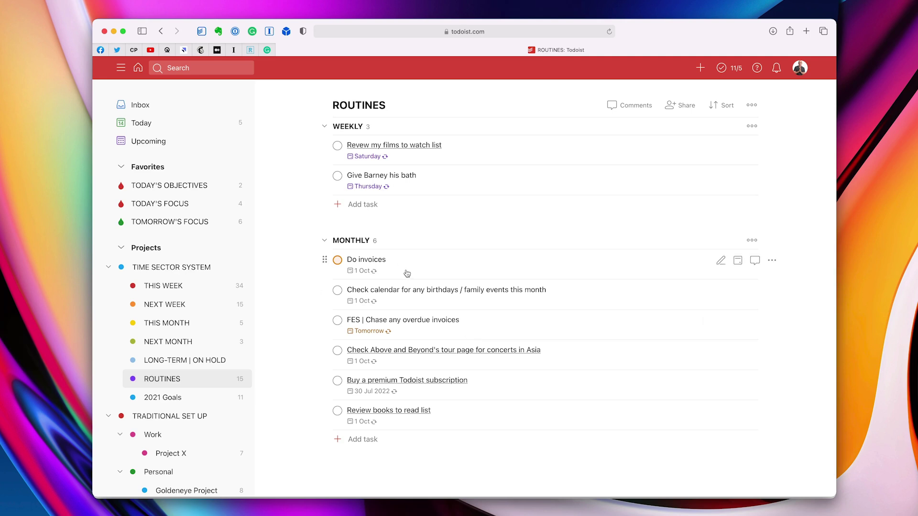
pyautogui.scroll(6, 406, 273)
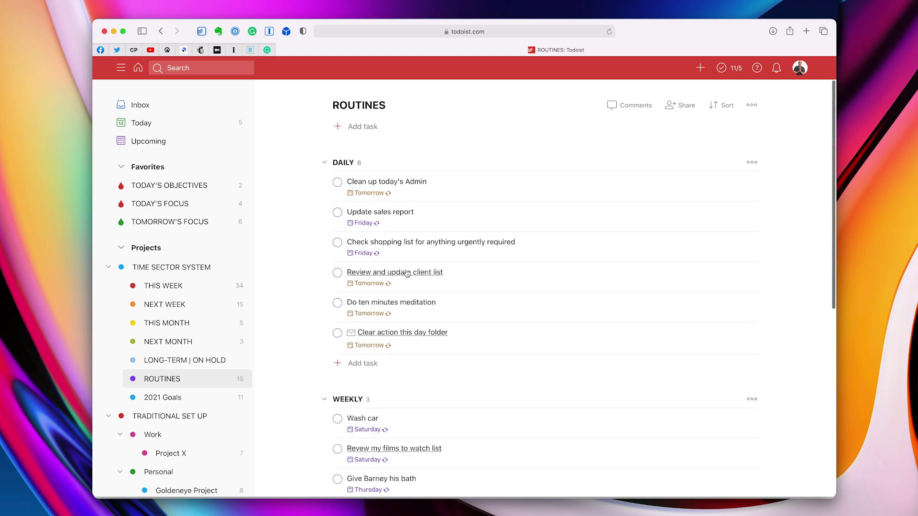
pyautogui.scroll(-1, 416, 259)
pyautogui.scroll(1, 416, 258)
pyautogui.scroll(-3, 416, 258)
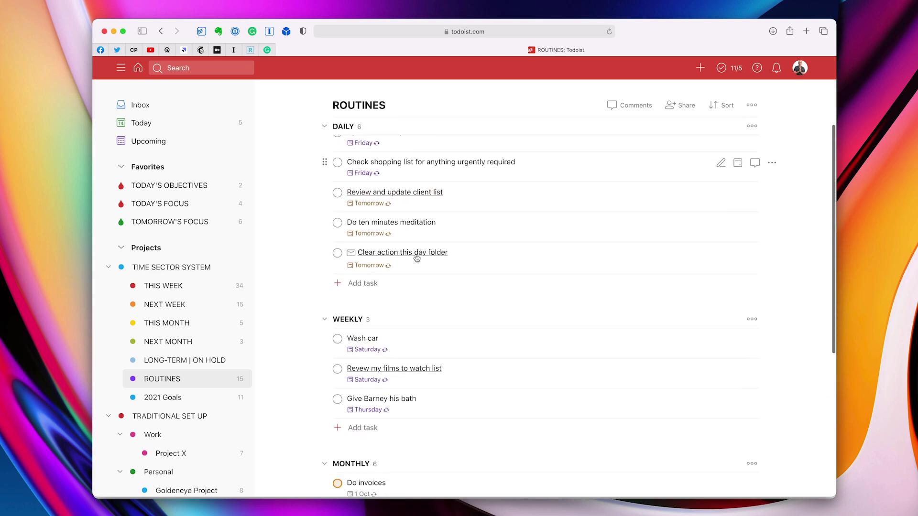
pyautogui.scroll(3, 416, 258)
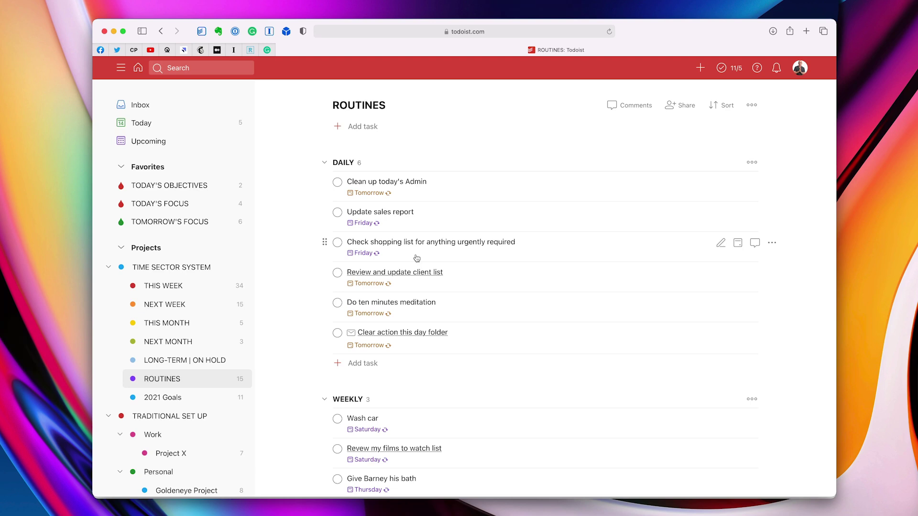
# - Go back to Upcoming for September 2021, showing five tasks due today, 14 Sep
pyautogui.click(142, 142)
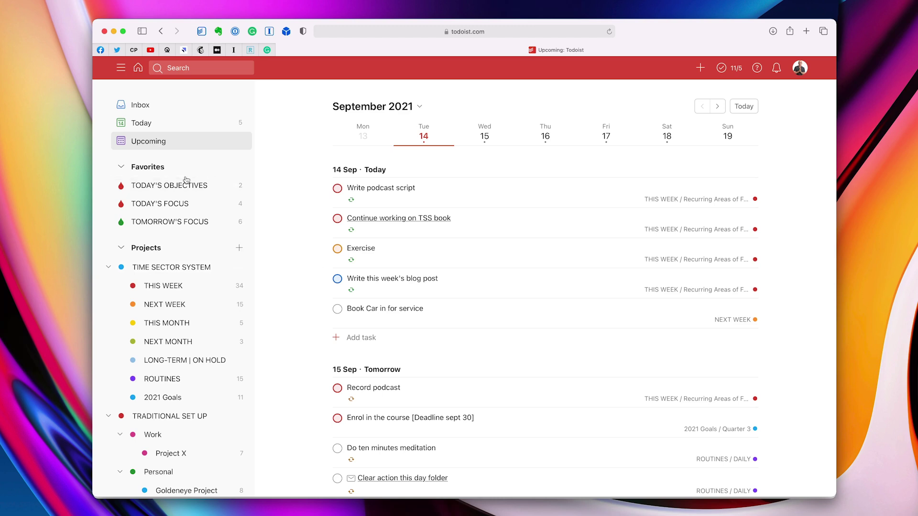
# - Open the TODAY'S FOCUS favourite to see today's tasks grouped under Priority 1, 2 and 3
pyautogui.click(162, 214)
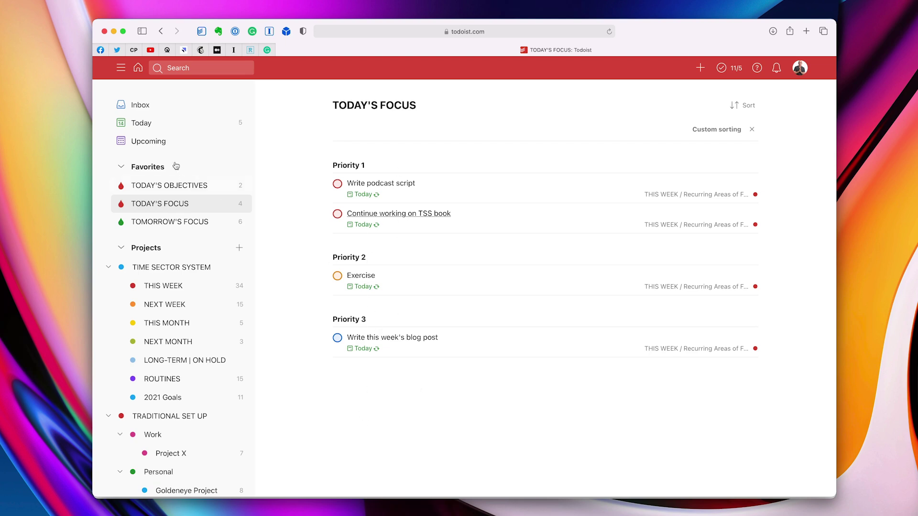
# - Look over the Today list, then open the ROUTINES project
pyautogui.click(153, 125)
pyautogui.scroll(-3, 363, 306)
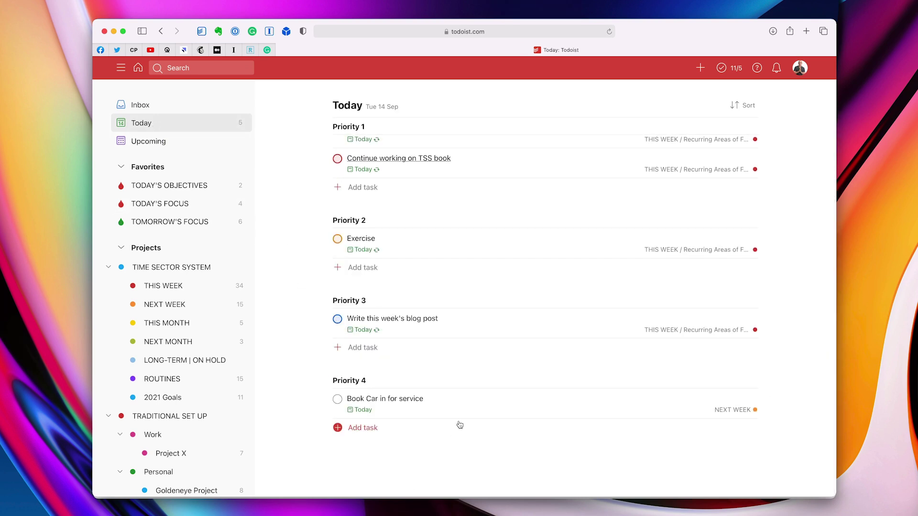
pyautogui.scroll(3, 488, 348)
pyautogui.scroll(-3, 489, 348)
pyautogui.scroll(2, 488, 348)
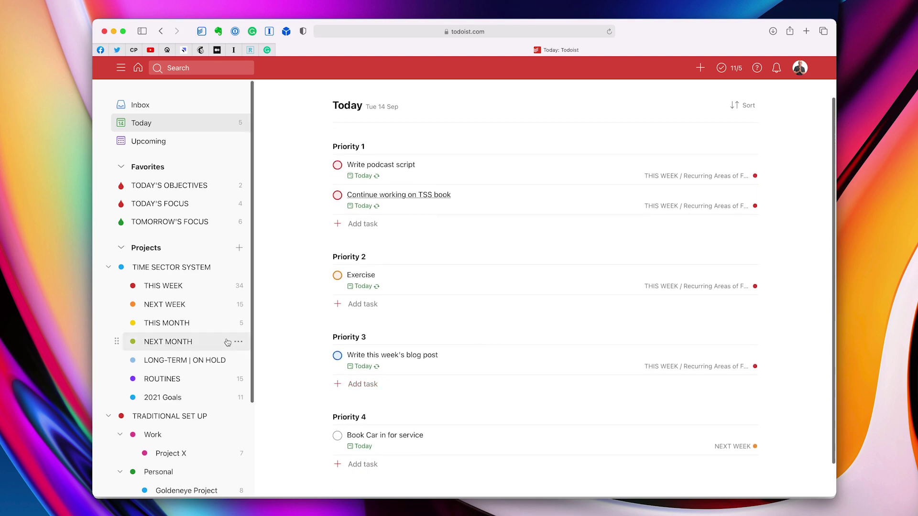
pyautogui.scroll(-5, 227, 344)
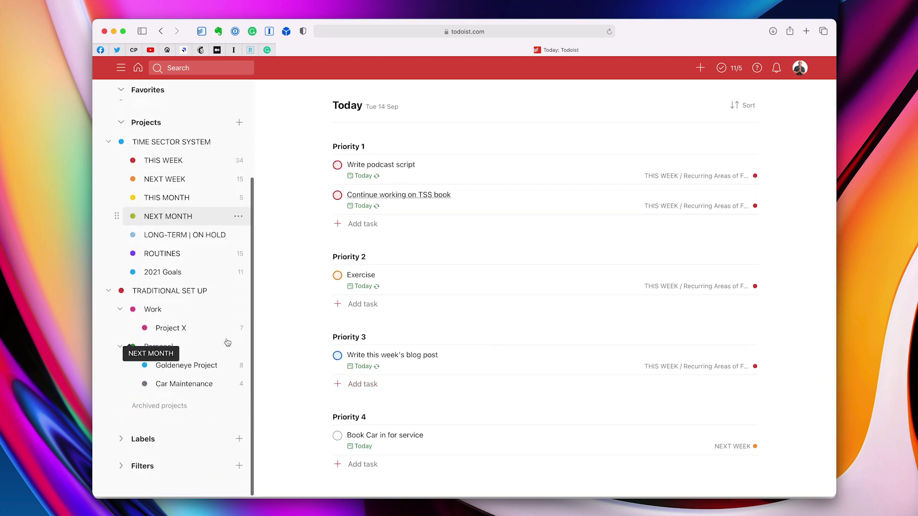
pyautogui.click(161, 259)
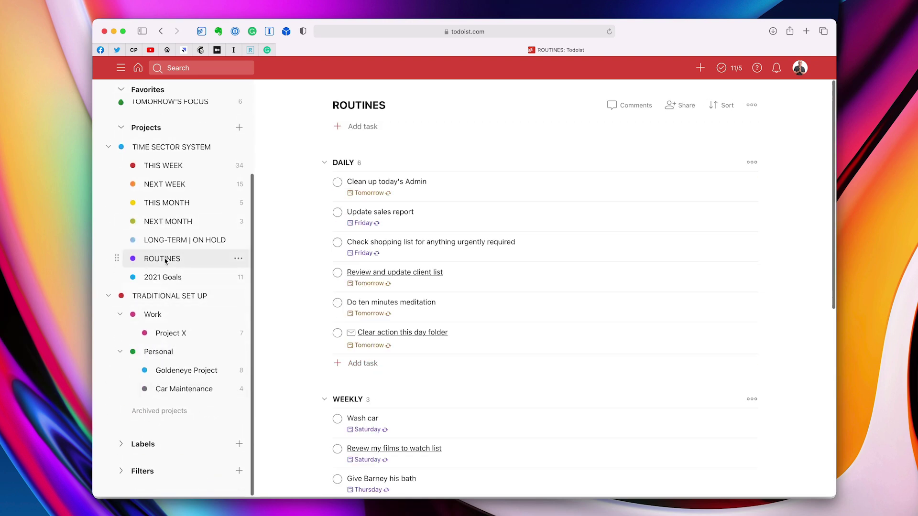
# - Multi-select the six Daily tasks, from Clean up today's Admin to Clear action this day folder, and schedule them for today
pyautogui.keyDown('super'); pyautogui.click(545, 190); pyautogui.keyUp('super')
pyautogui.keyDown('super'); pyautogui.click(556, 214); pyautogui.keyUp('super')
pyautogui.keyDown('super'); pyautogui.click(567, 248); pyautogui.keyUp('super')
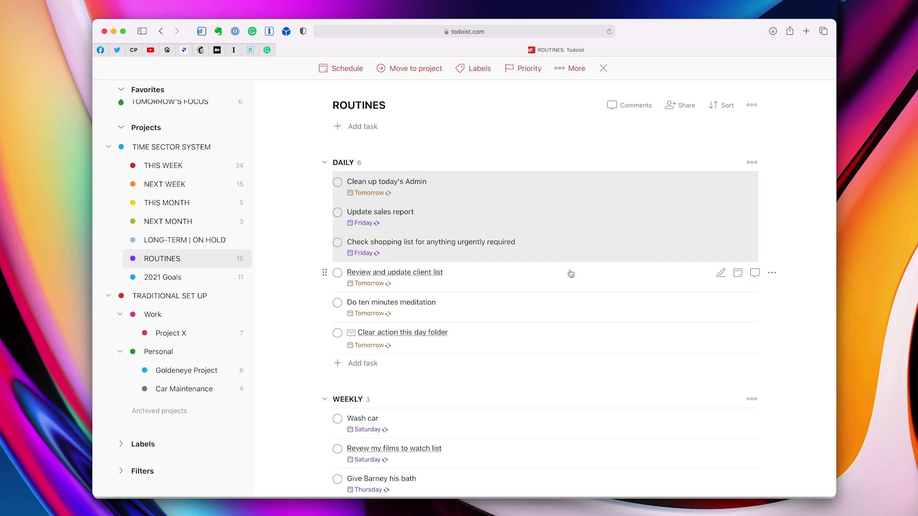
pyautogui.keyDown('super'); pyautogui.click(568, 272); pyautogui.keyUp('super')
pyautogui.keyDown('super'); pyautogui.click(573, 307); pyautogui.keyUp('super')
pyautogui.keyDown('super'); pyautogui.click(574, 337); pyautogui.keyUp('super')
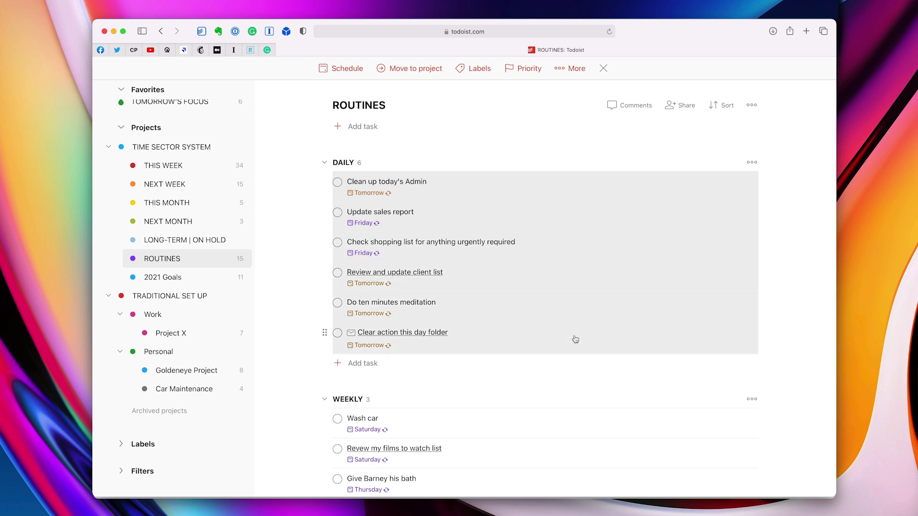
pyautogui.click(349, 67)
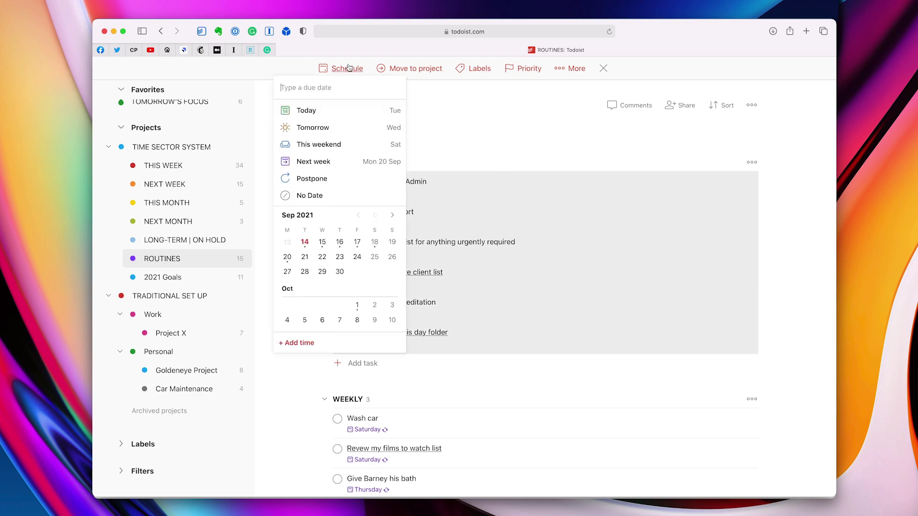
pyautogui.click(331, 111)
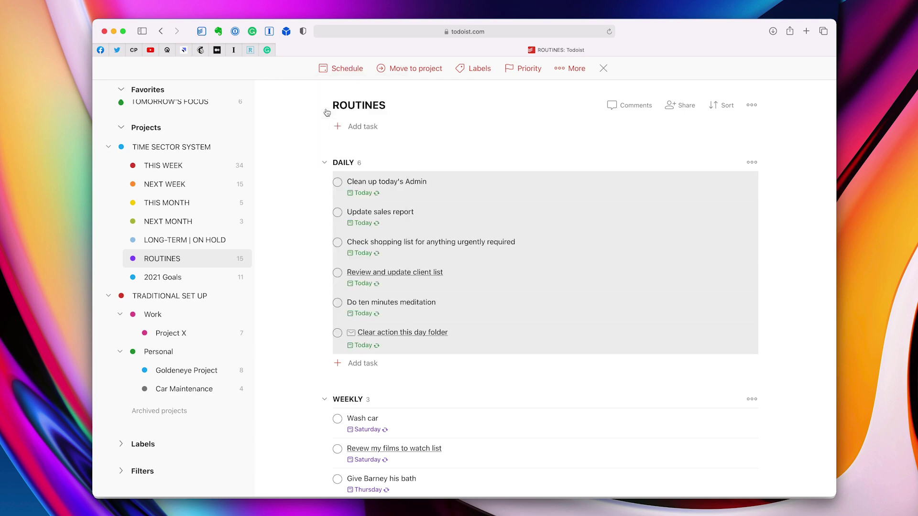
pyautogui.scroll(5, 188, 149)
# - In Today, give Book Car in for service and Clean up today's Admin Priority 3, and Update sales report Priority 2
pyautogui.click(148, 123)
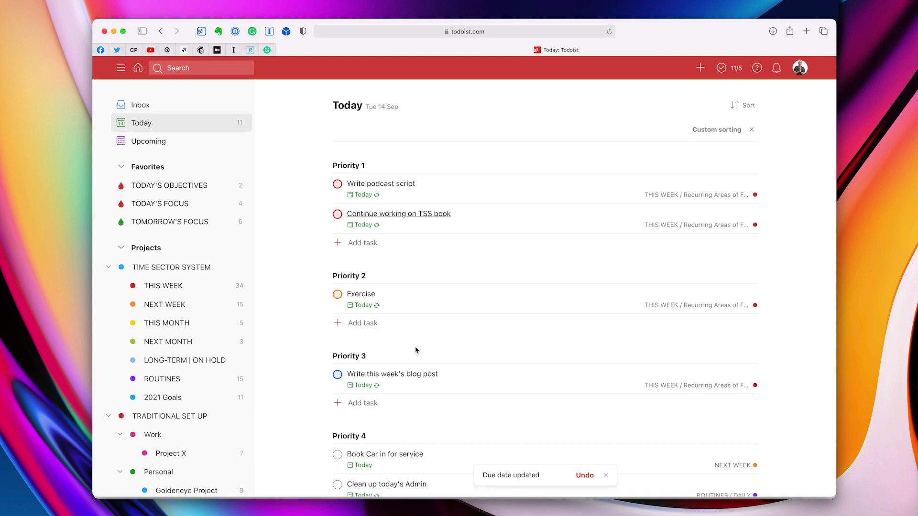
pyautogui.scroll(-5, 415, 350)
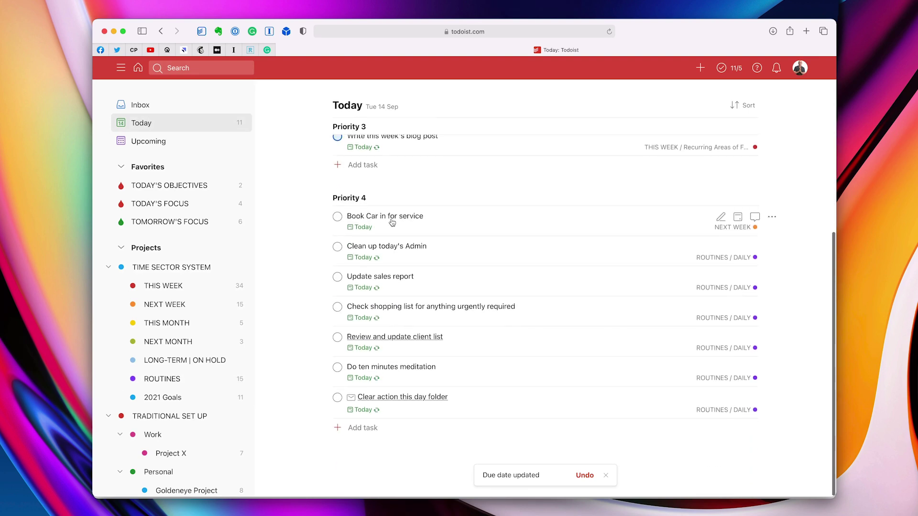
pyautogui.click(772, 218)
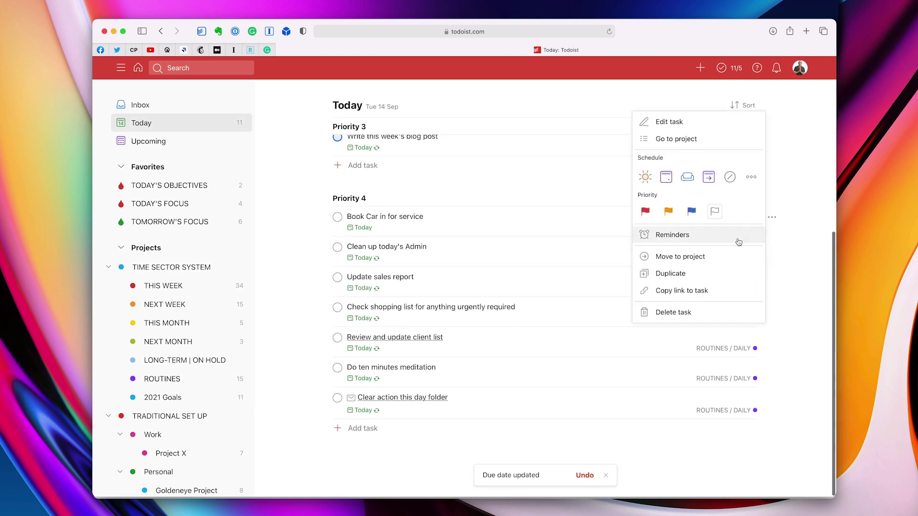
pyautogui.click(692, 213)
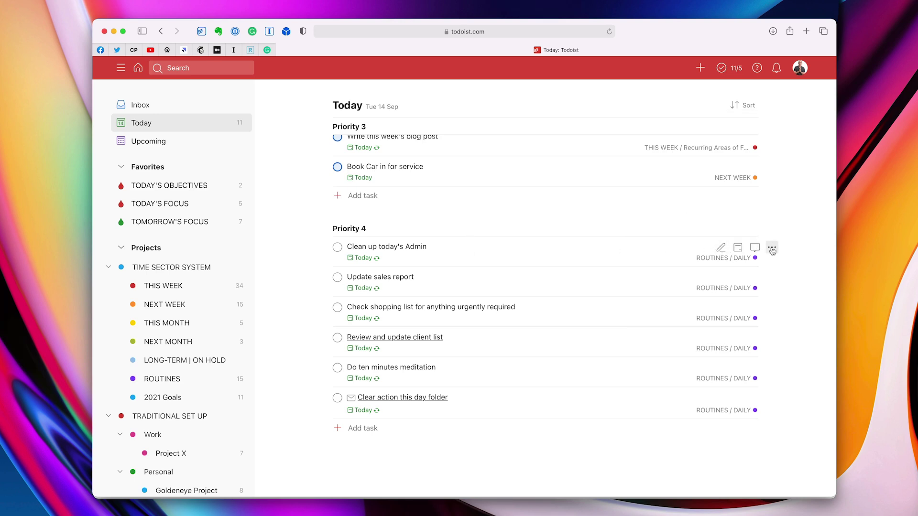
pyautogui.click(773, 249)
pyautogui.click(691, 233)
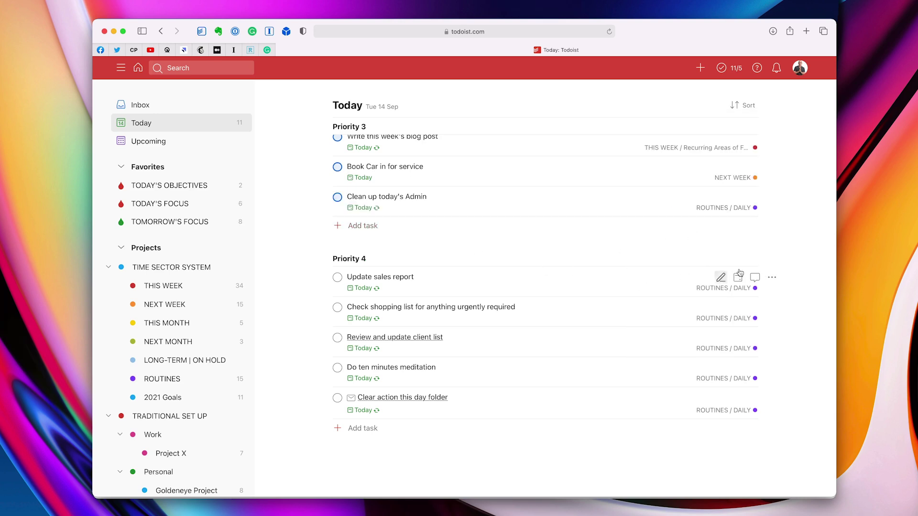
pyautogui.click(771, 278)
pyautogui.click(668, 263)
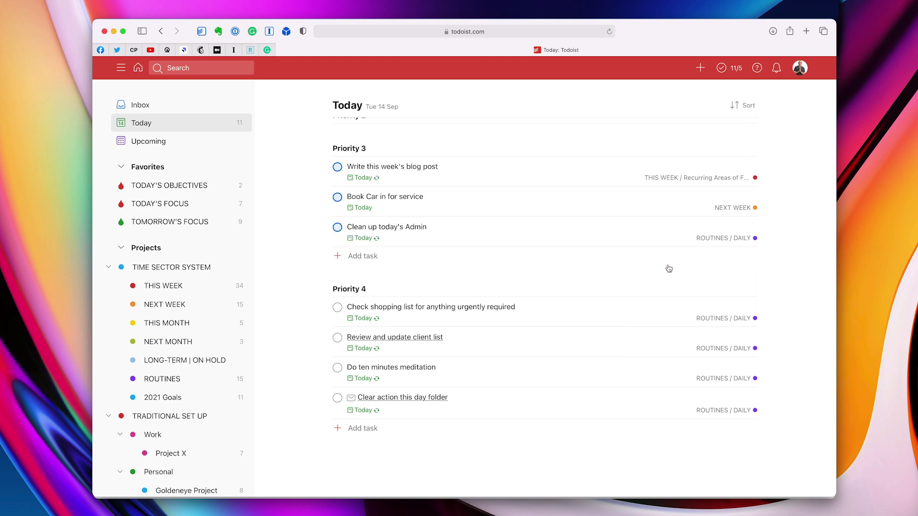
# - Give the shopping list task, Review and update client list and Do ten minutes meditation Priority 2, and Clear action this day folder Priority 3
pyautogui.click(772, 308)
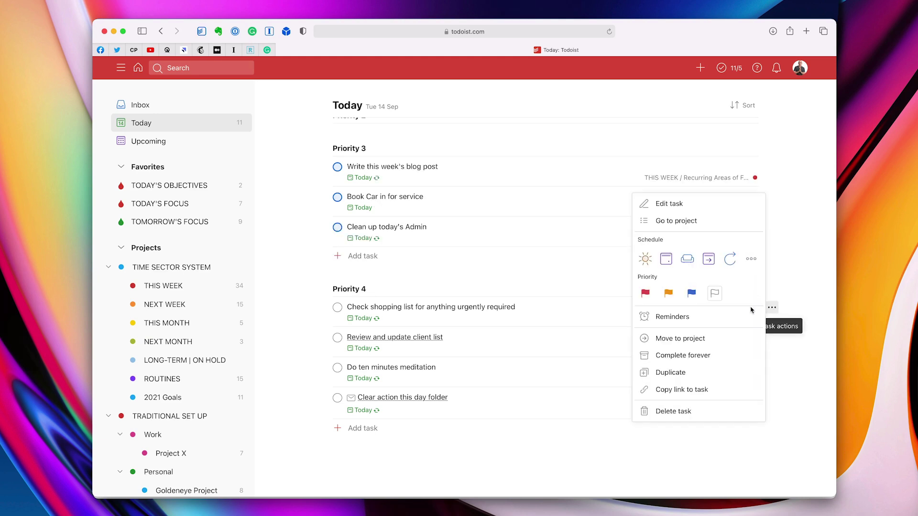
pyautogui.click(668, 293)
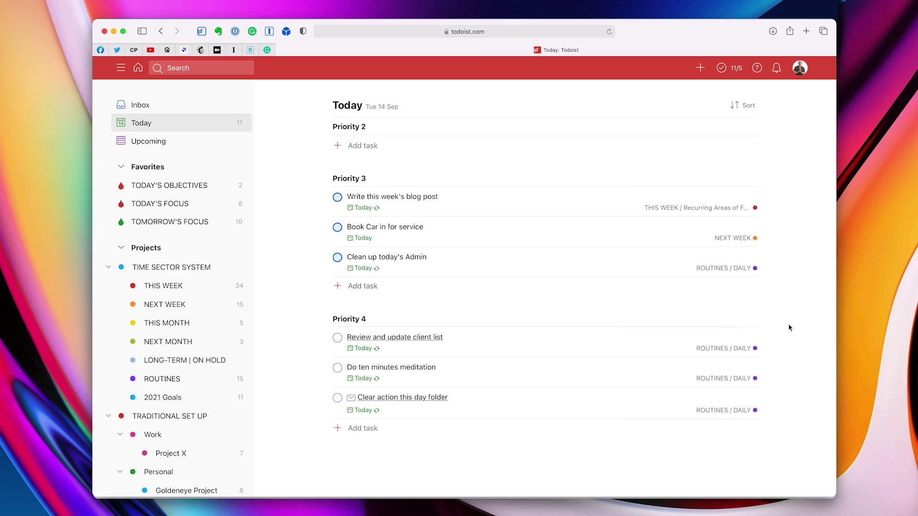
pyautogui.click(772, 339)
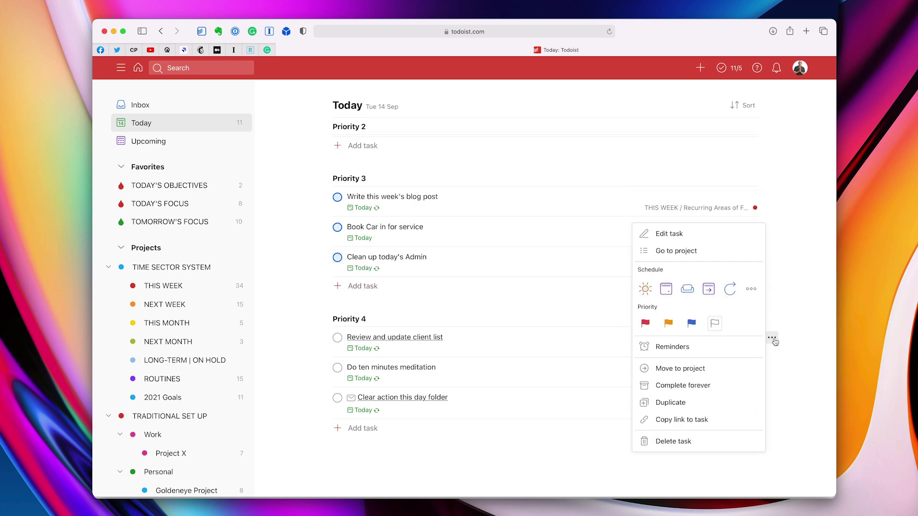
pyautogui.click(668, 324)
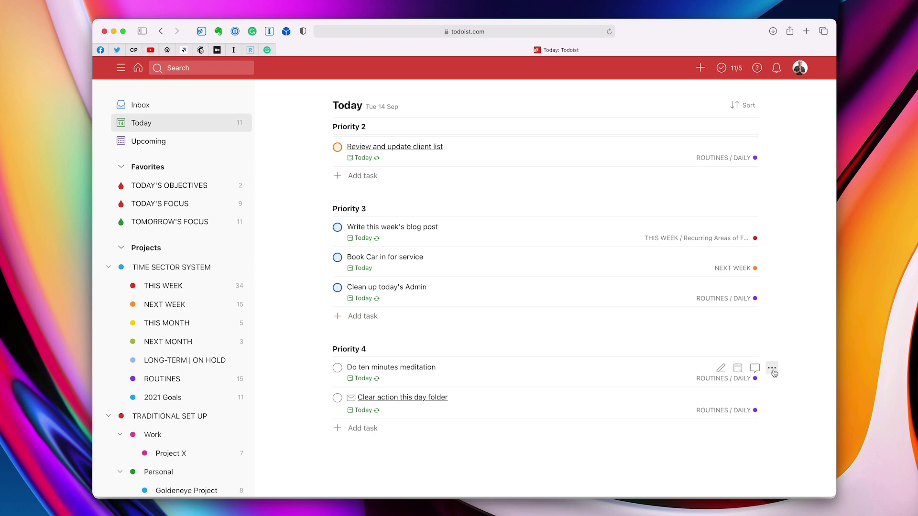
pyautogui.click(771, 369)
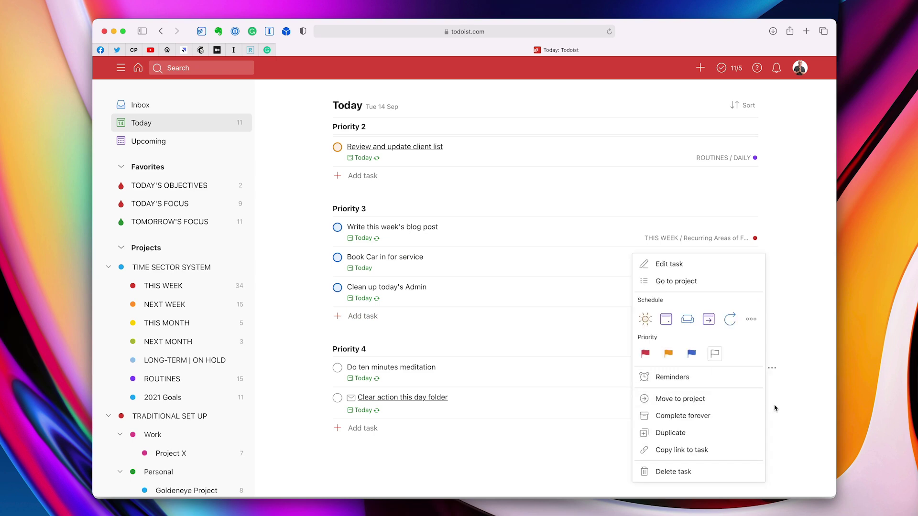
pyautogui.click(669, 355)
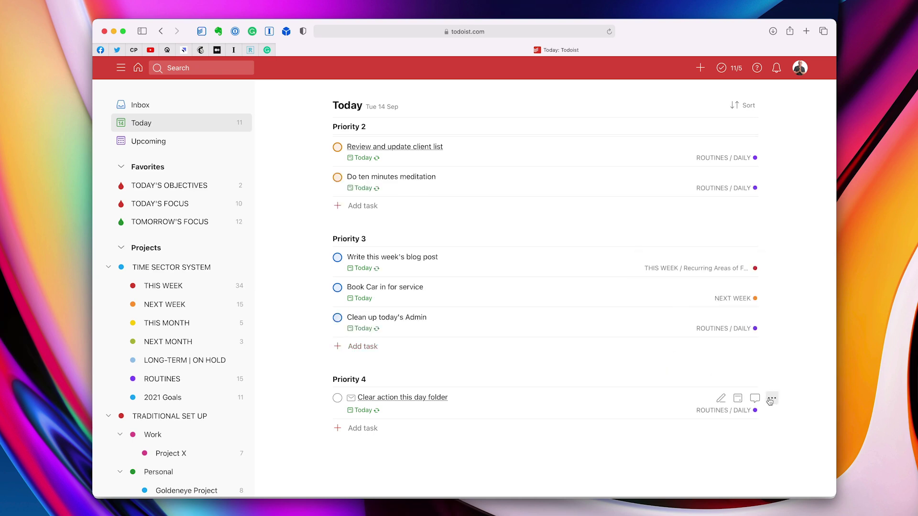
pyautogui.click(771, 399)
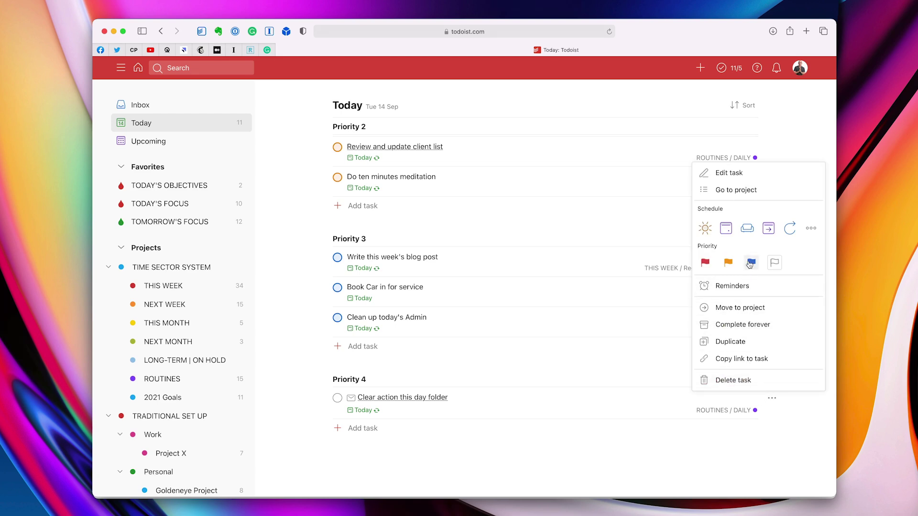
pyautogui.click(750, 261)
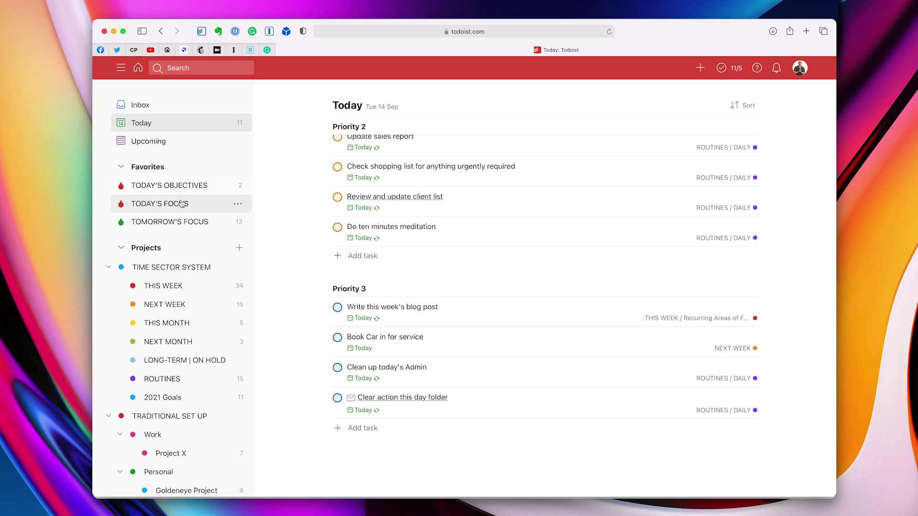
pyautogui.click(158, 204)
pyautogui.scroll(-5, 420, 327)
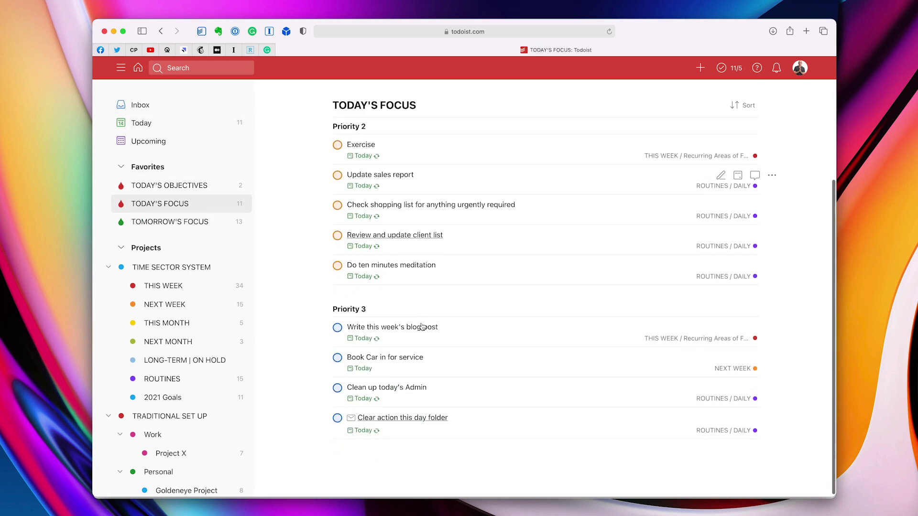
pyautogui.scroll(5, 444, 368)
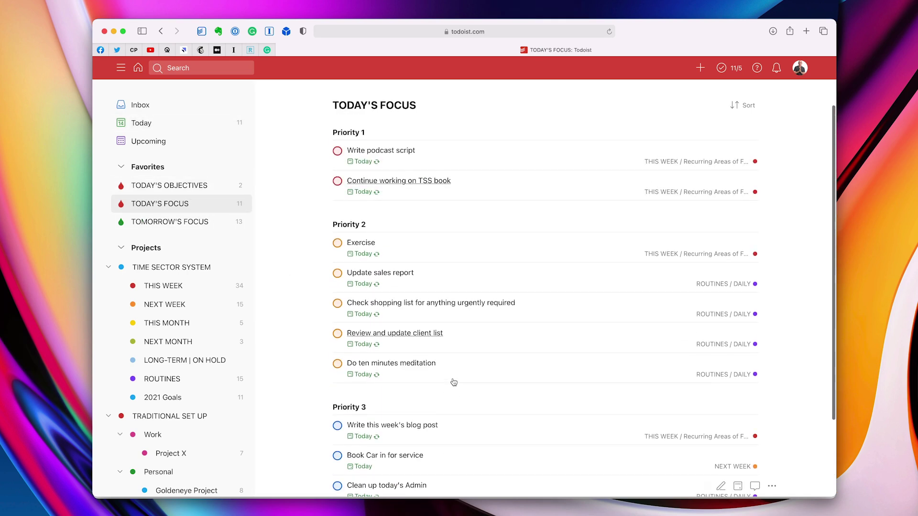
pyautogui.scroll(-2, 406, 292)
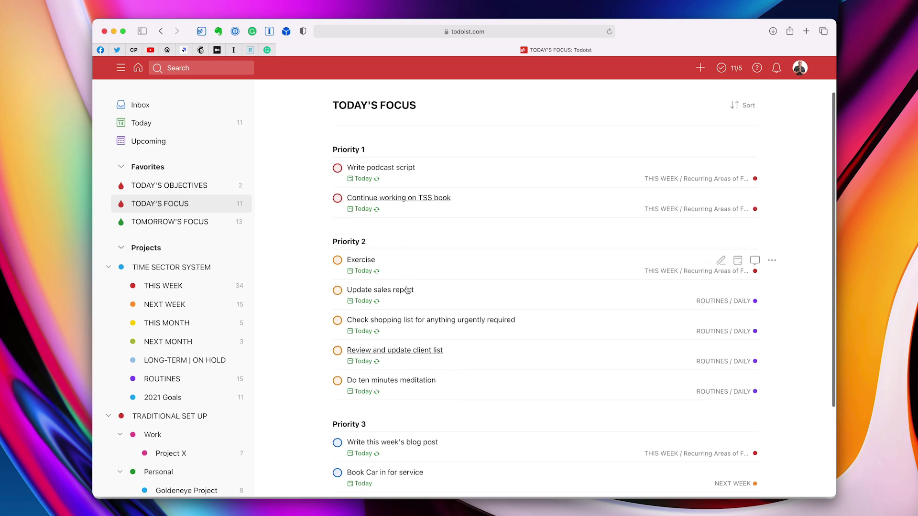
pyautogui.scroll(1, 407, 290)
pyautogui.scroll(-5, 407, 290)
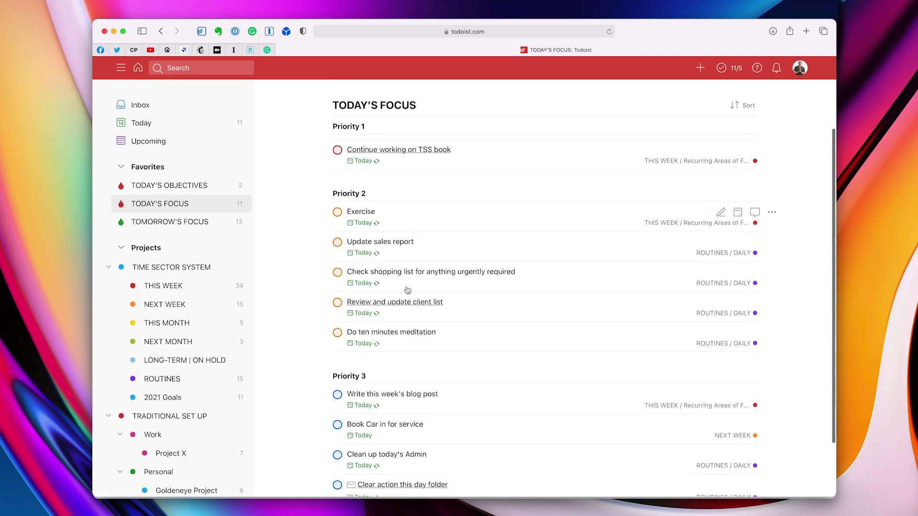
pyautogui.scroll(5, 407, 290)
pyautogui.scroll(-4, 407, 290)
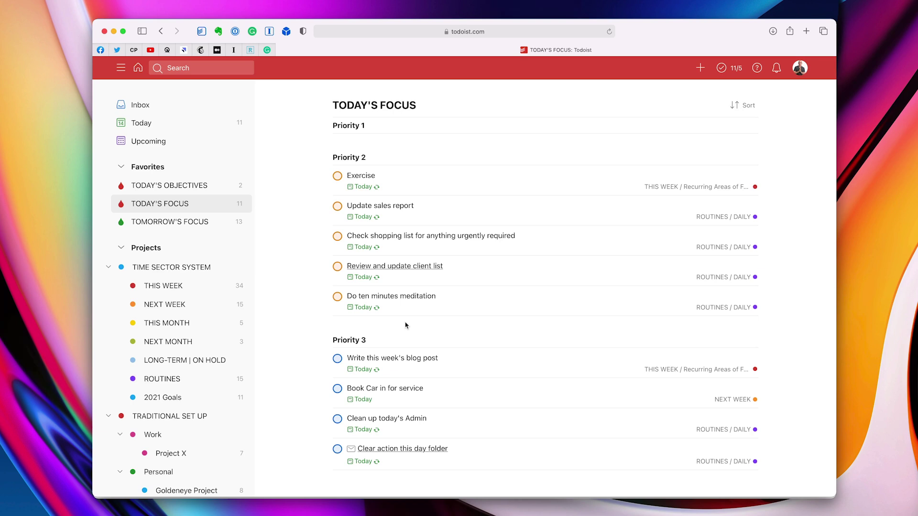
# - Remove the custom priority sorting from Today, then show the empty Inbox
pyautogui.click(134, 123)
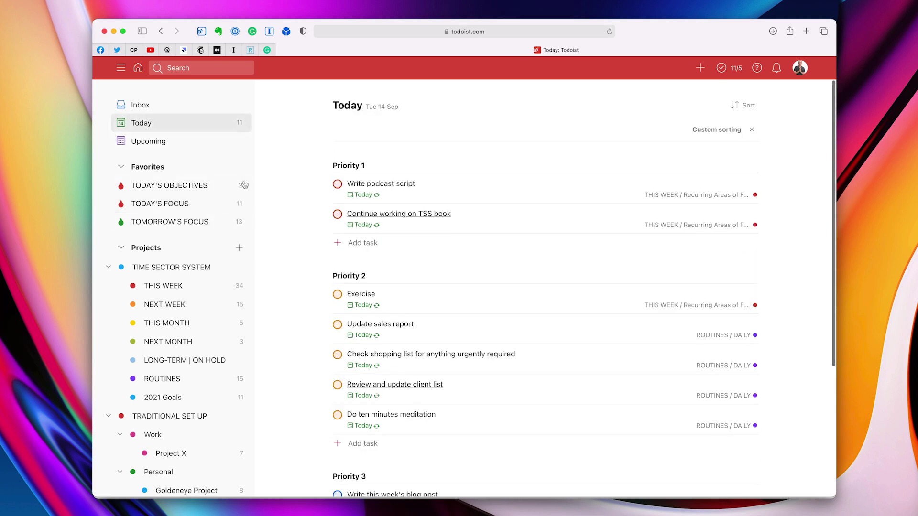
pyautogui.click(752, 131)
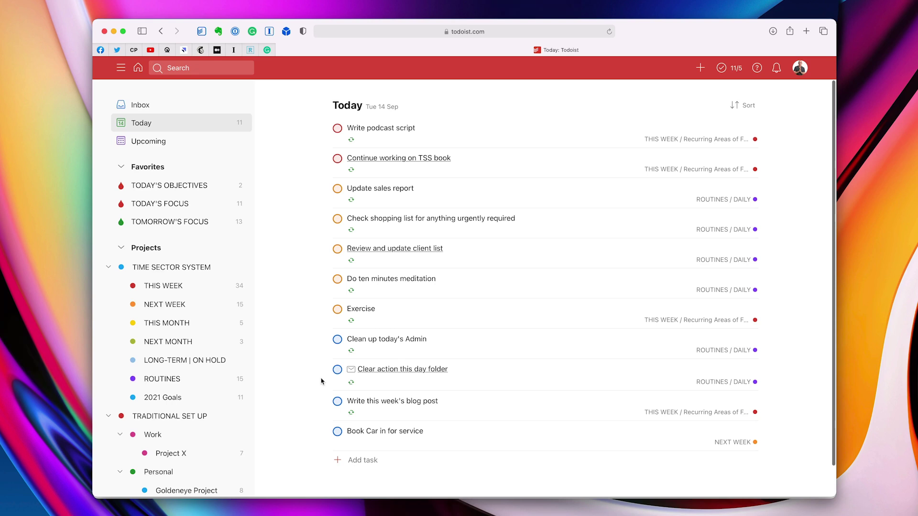
pyautogui.click(135, 106)
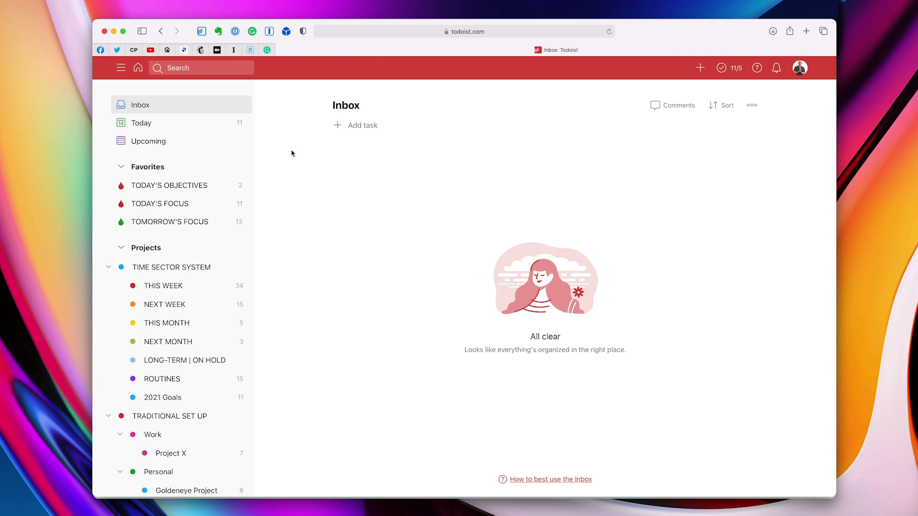
pyautogui.press('q')
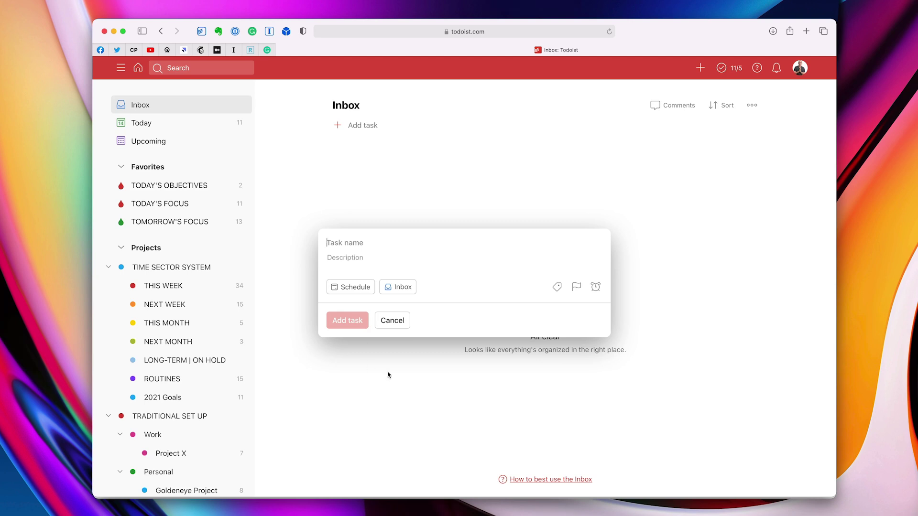
pyautogui.click(391, 321)
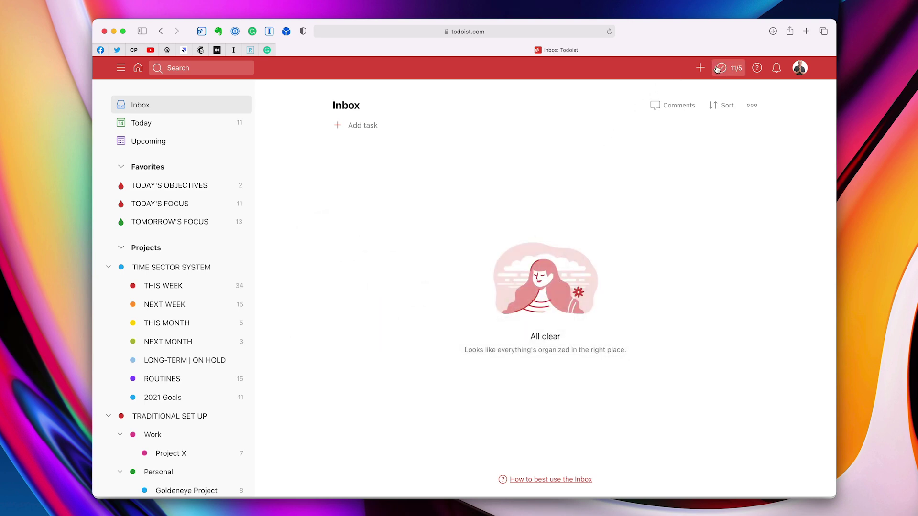
pyautogui.click(699, 68)
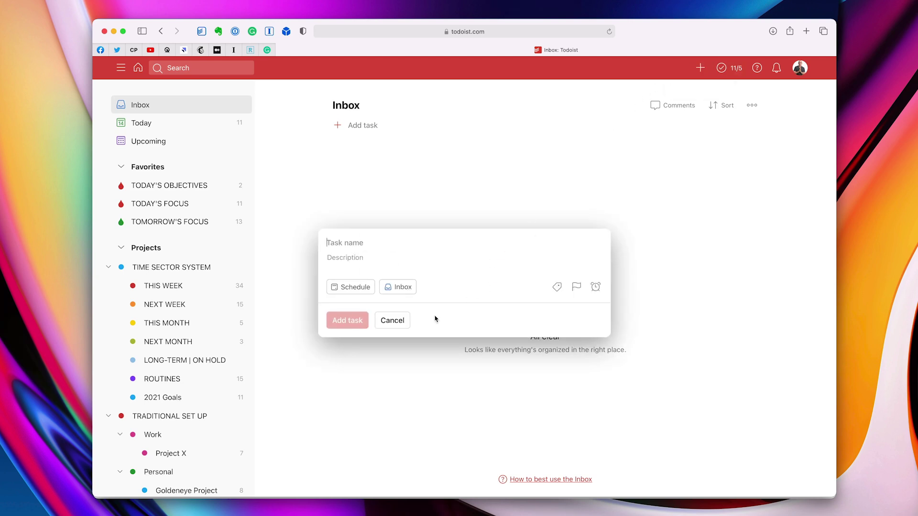
pyautogui.click(404, 320)
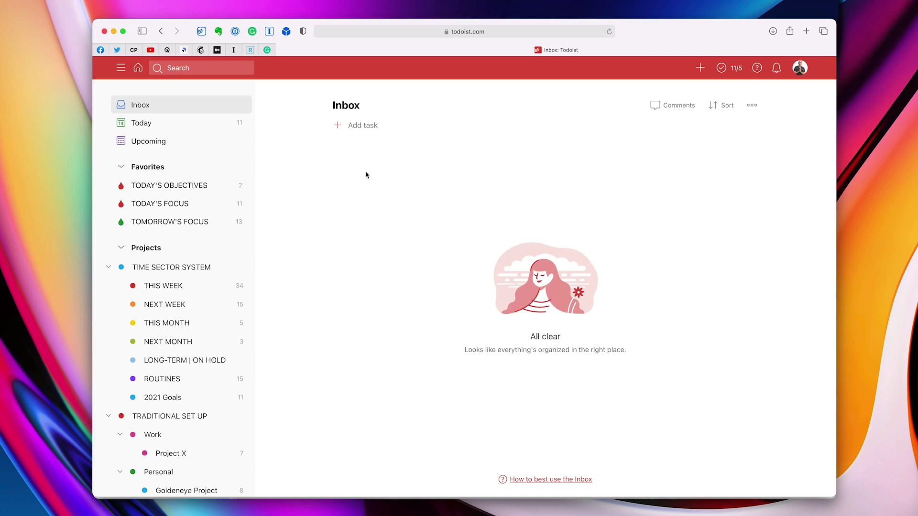
pyautogui.click(364, 128)
pyautogui.click(395, 203)
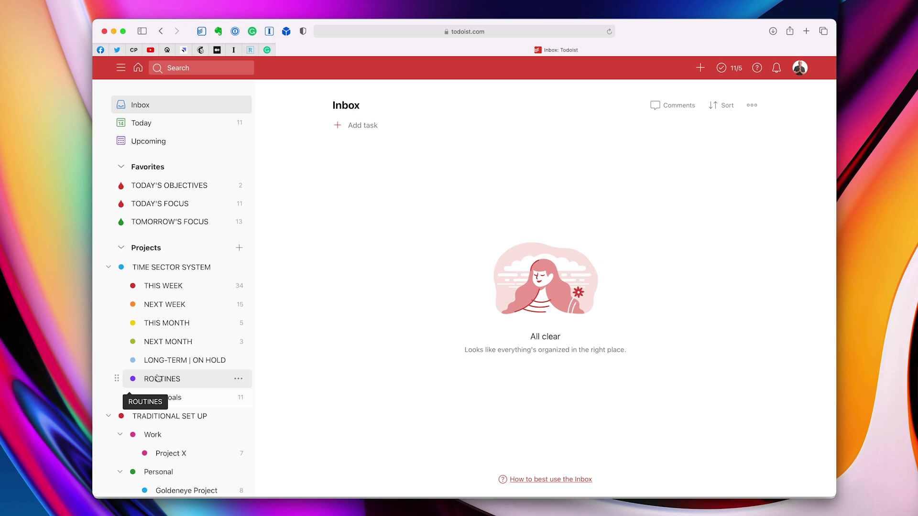
# - Browse Upcoming and the ROUTINES project, then return to the 11-task Today list for Tue 14 Sep
pyautogui.click(156, 140)
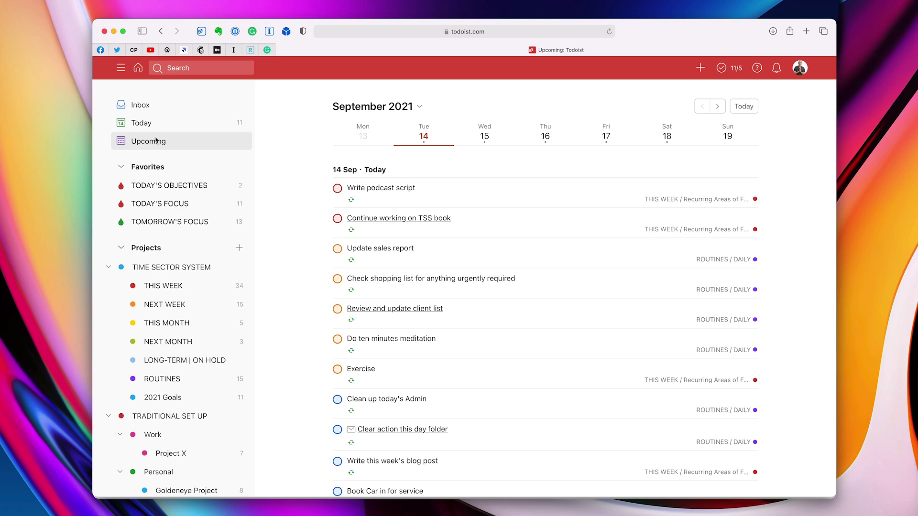
pyautogui.click(158, 380)
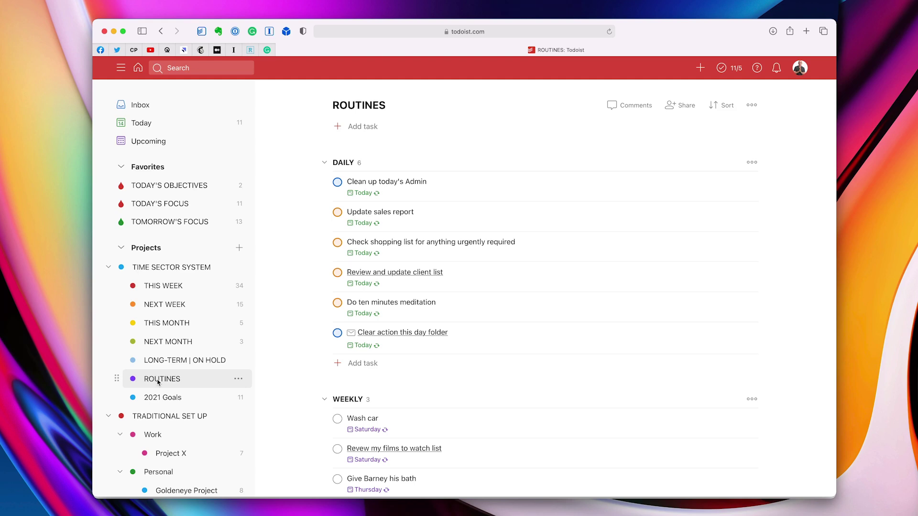
pyautogui.click(154, 123)
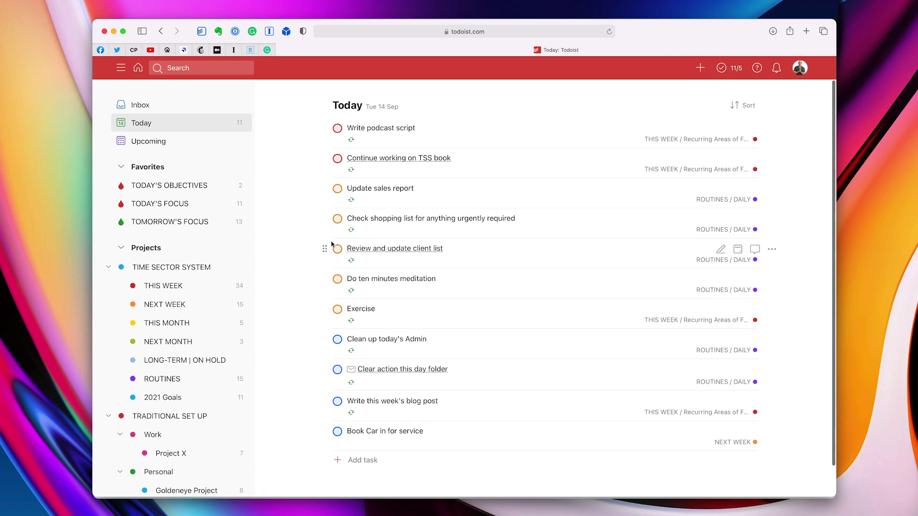
# - Expand the saved Filters and open the TODAY'S OBJECTIVES filter
pyautogui.scroll(-2, 302, 230)
pyautogui.scroll(2, 302, 230)
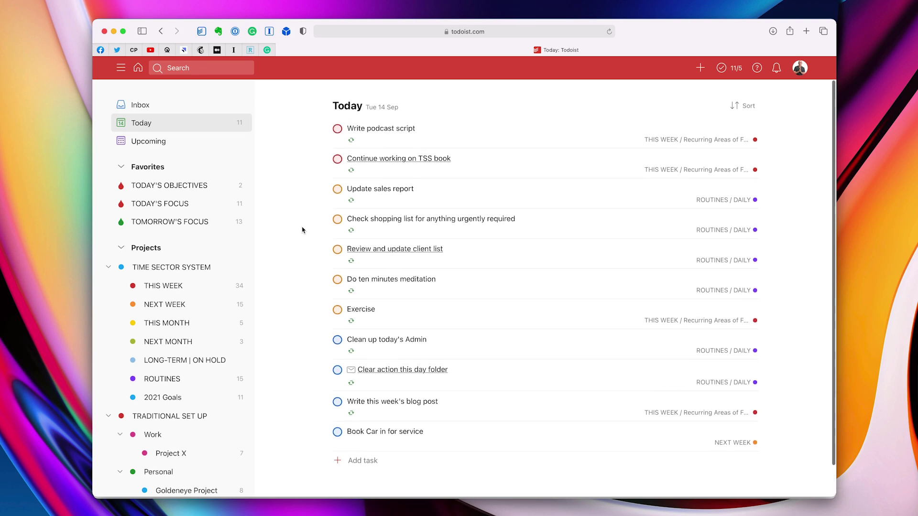
pyautogui.scroll(-4, 174, 287)
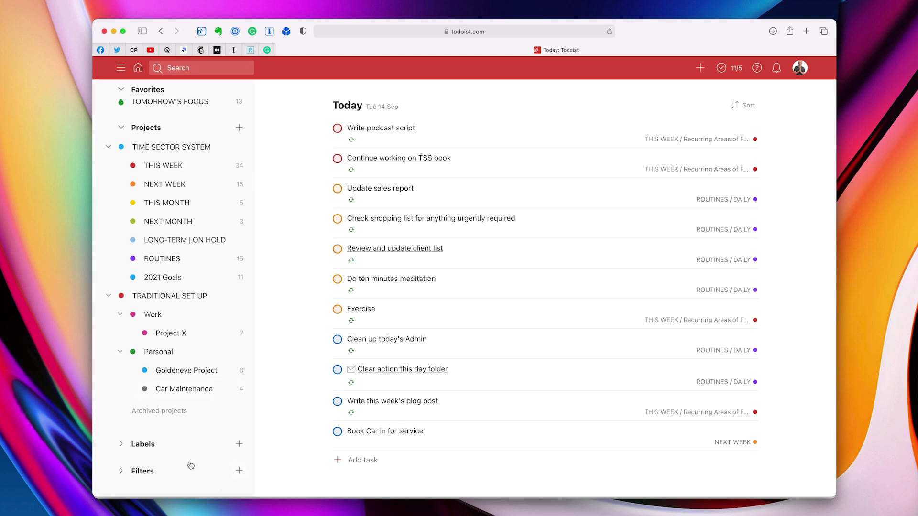
pyautogui.click(120, 470)
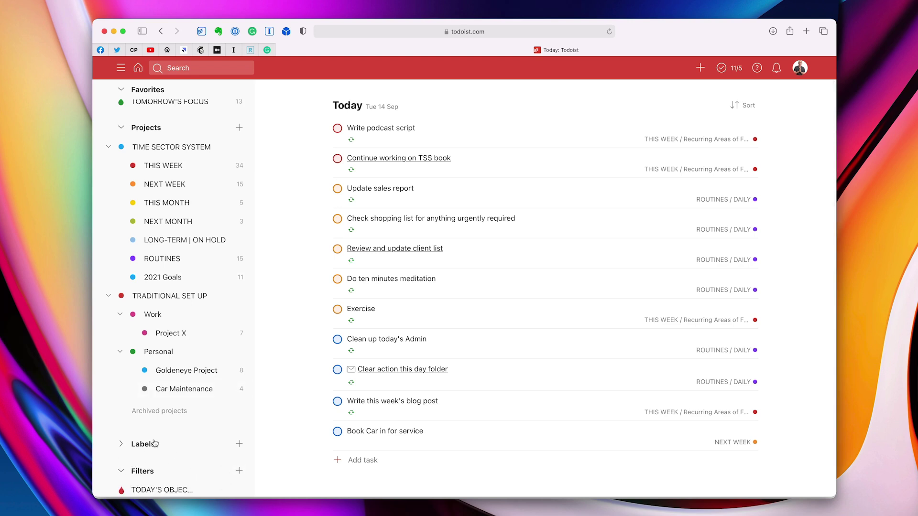
pyautogui.scroll(-3, 154, 444)
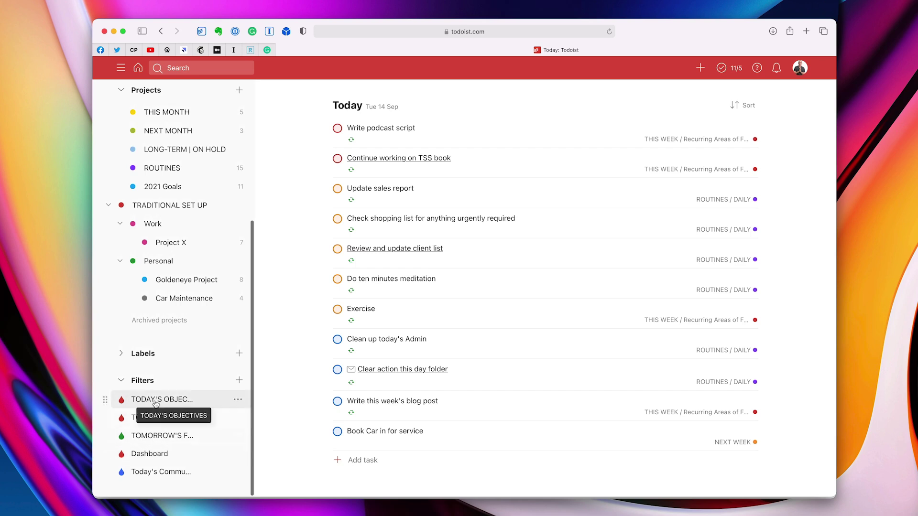
pyautogui.click(155, 404)
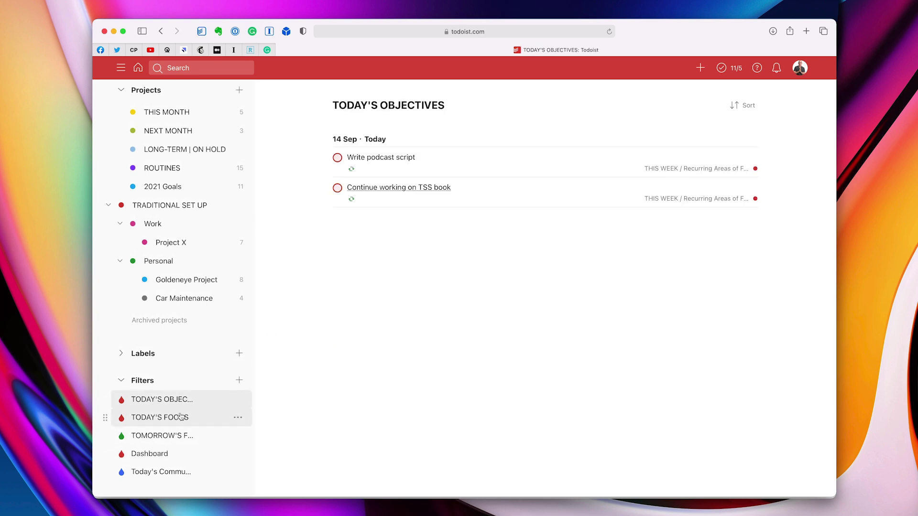
# - Re-save TODAY'S OBJECTIVES with the query today & p1, then show the TODAY'S FOCUS filter
pyautogui.click(238, 402)
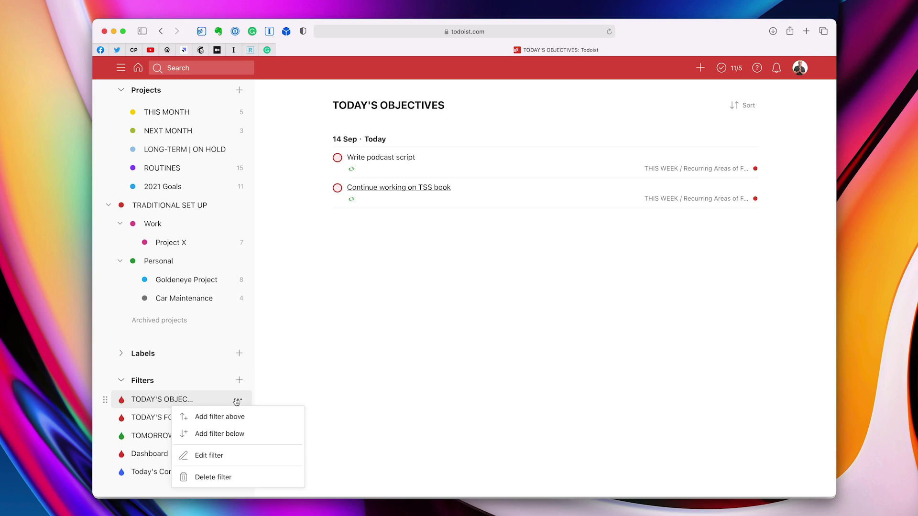
pyautogui.click(230, 455)
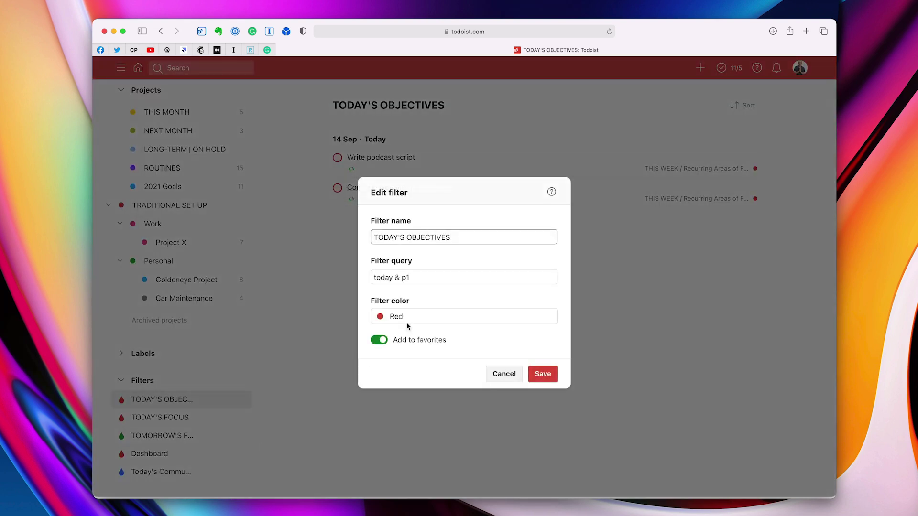
pyautogui.moveTo(415, 277); pyautogui.dragTo(351, 280)
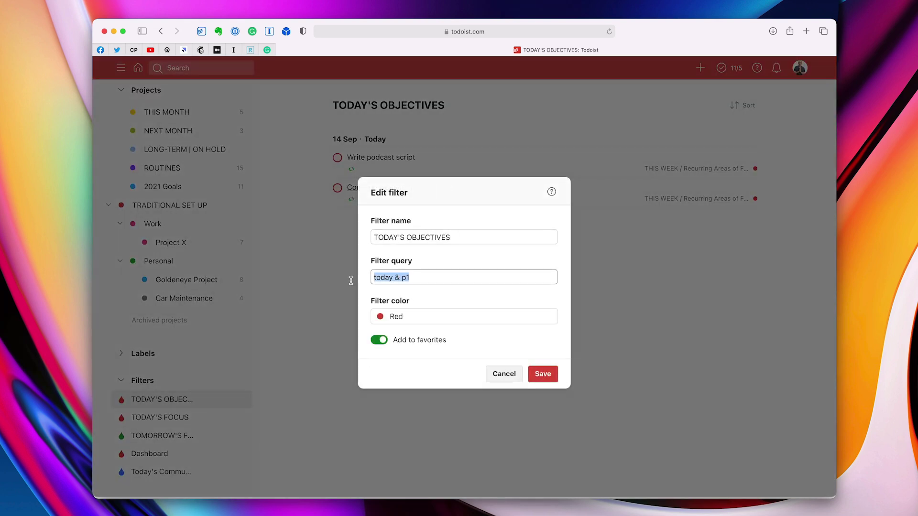
pyautogui.click(554, 377)
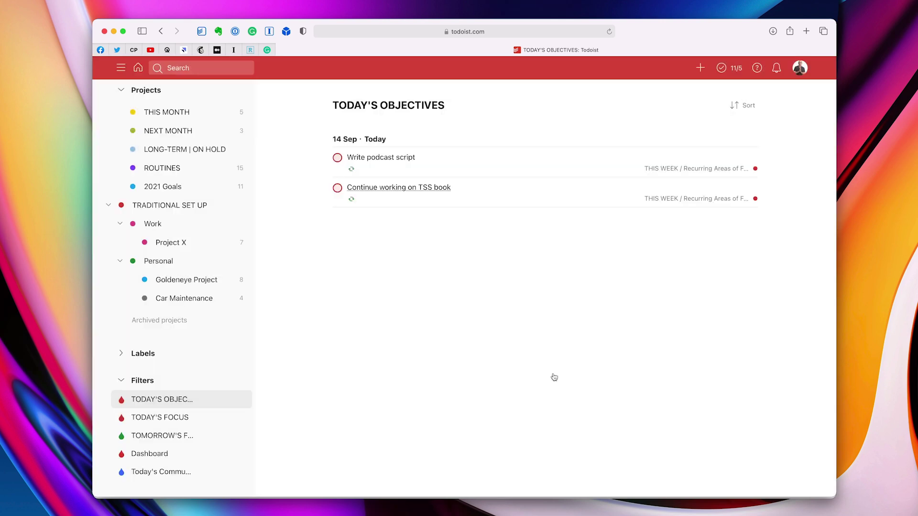
pyautogui.click(146, 418)
pyautogui.click(236, 418)
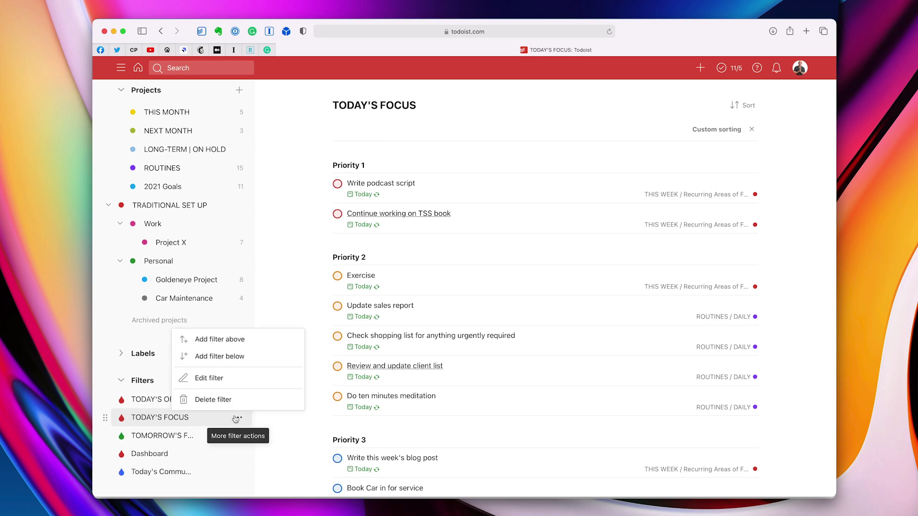
pyautogui.click(217, 377)
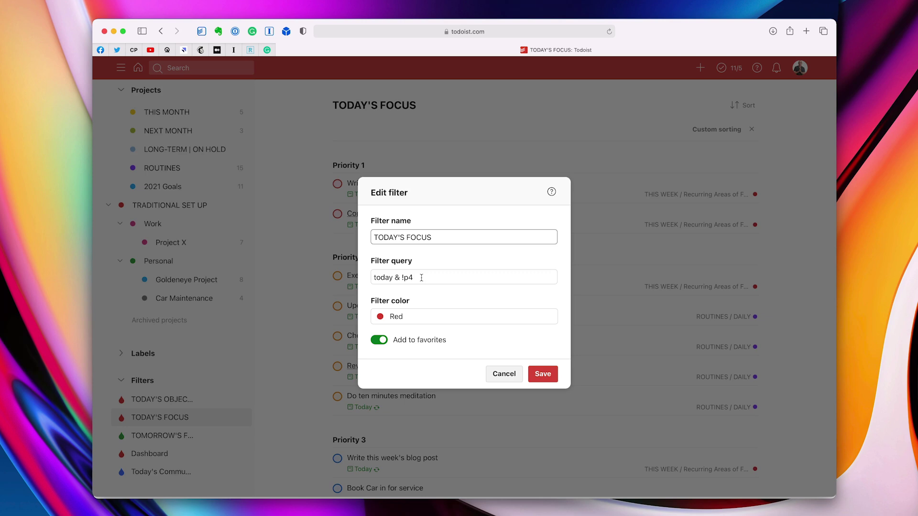
pyautogui.click(517, 375)
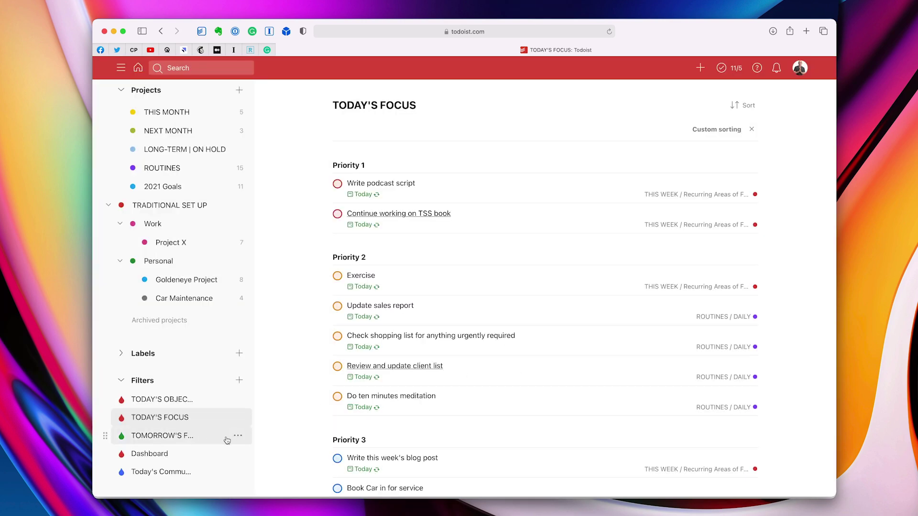
pyautogui.click(237, 435)
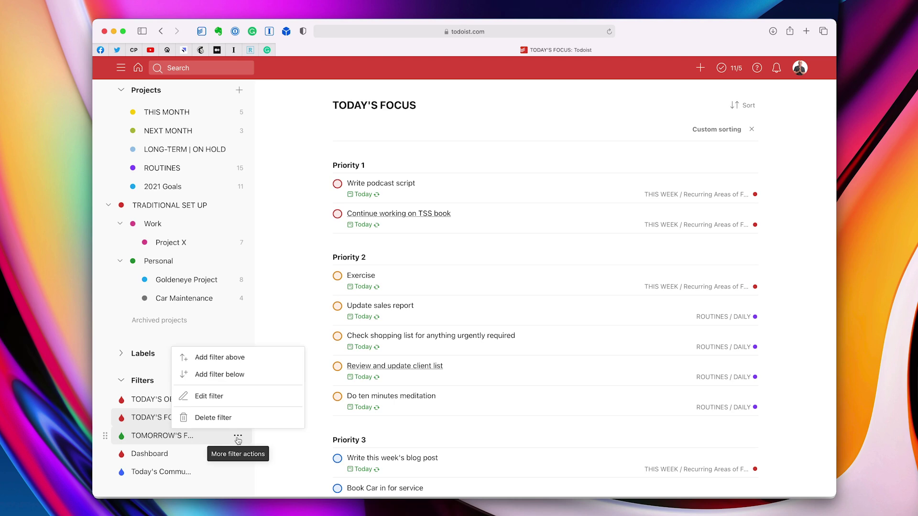
pyautogui.click(225, 398)
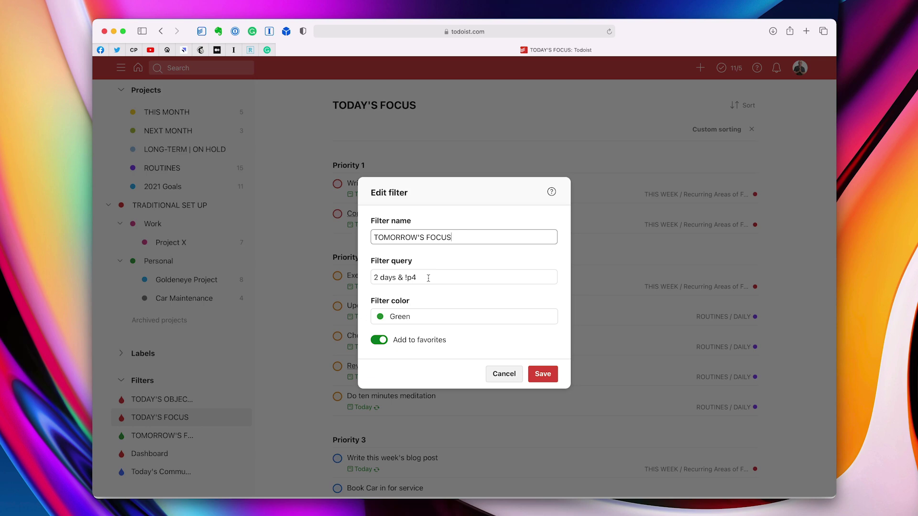
pyautogui.click(505, 374)
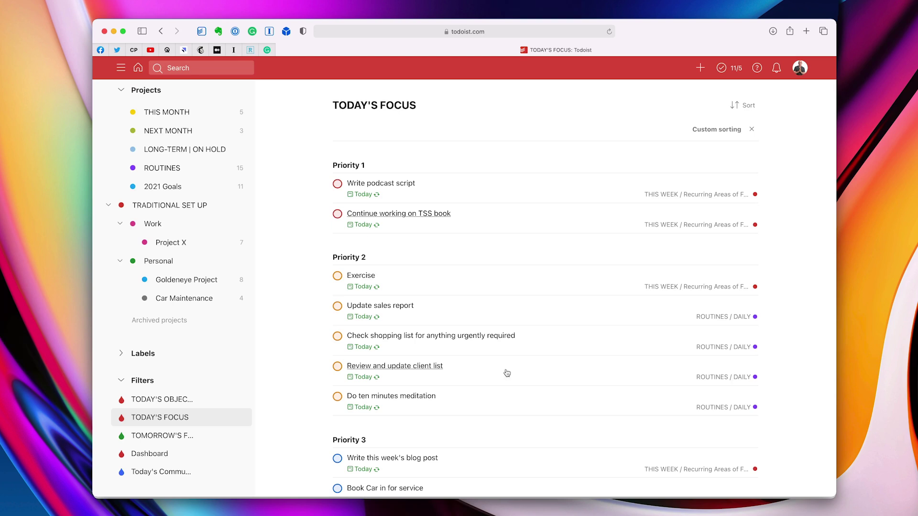